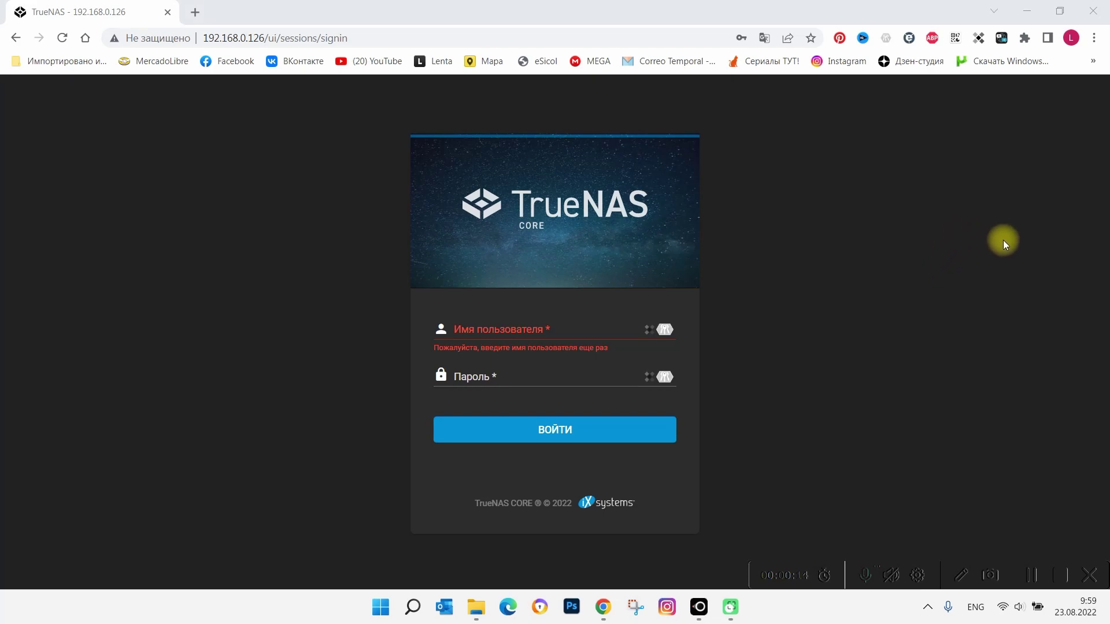
- Sign in to TrueNAS as root with the saved account password
click(553, 324)
click(588, 374)
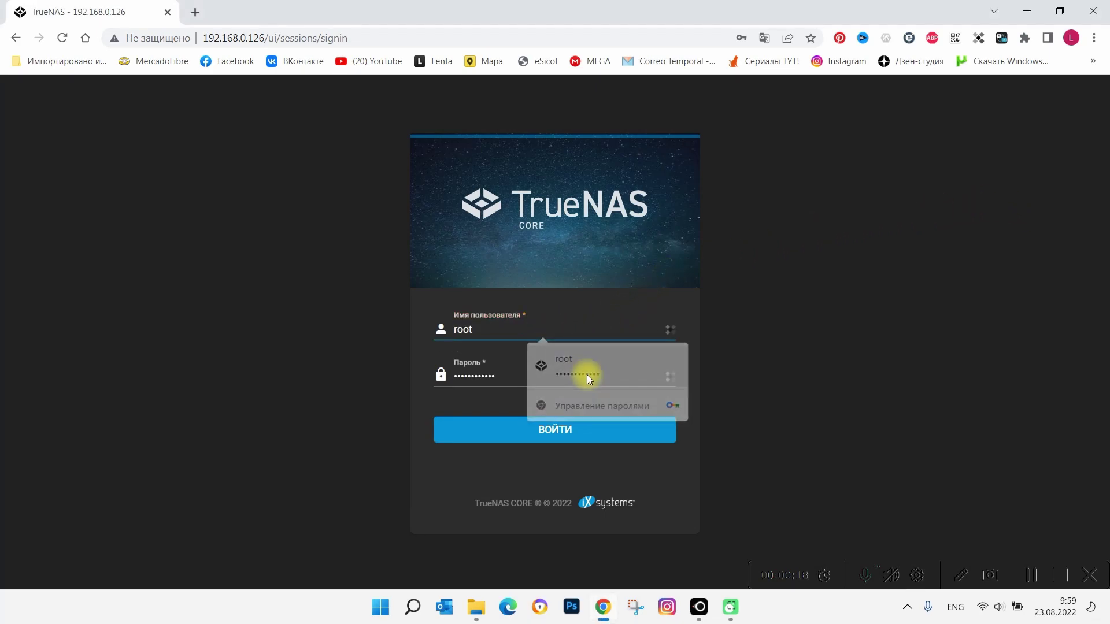
click(579, 430)
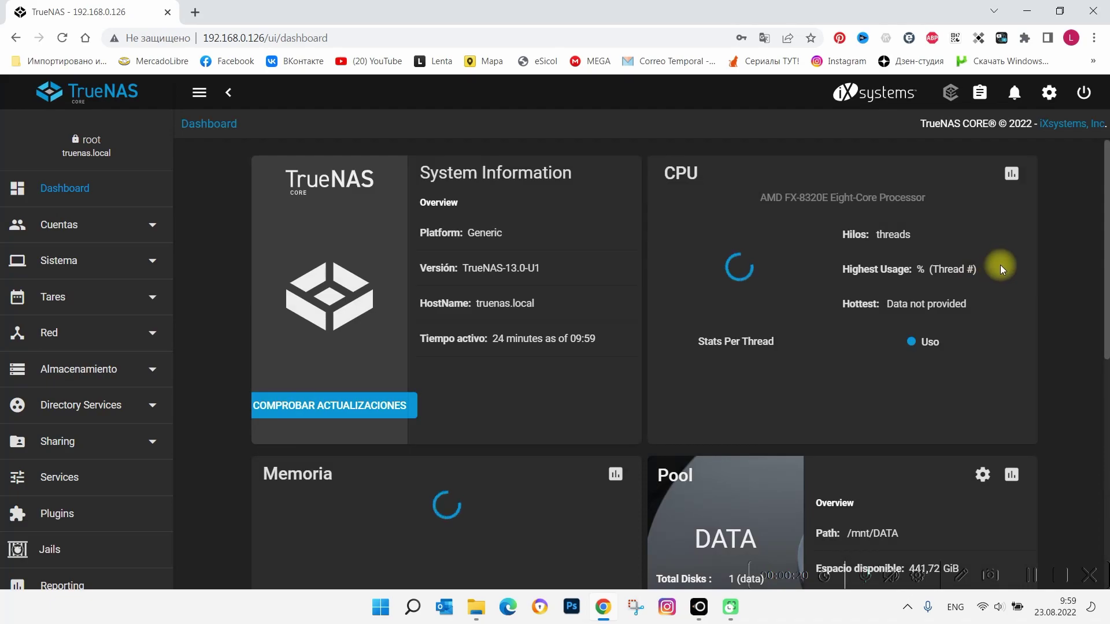
- Go to the TrueNAS plugins page and open the admin portal of the installed NextCloud plugin
click(64, 514)
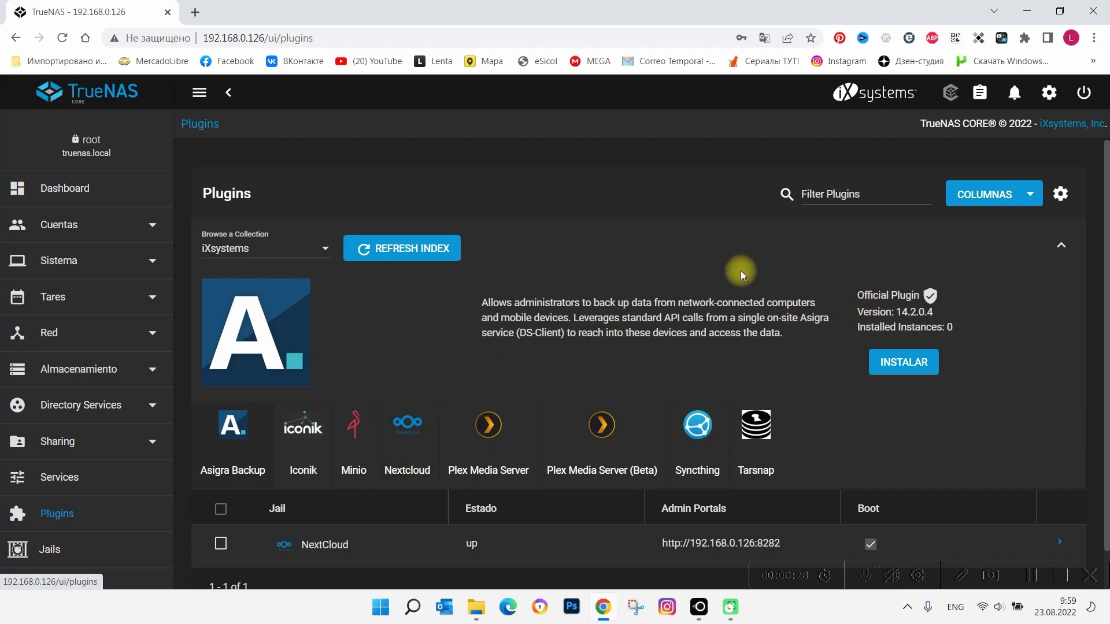
scroll(741, 271, down, 1)
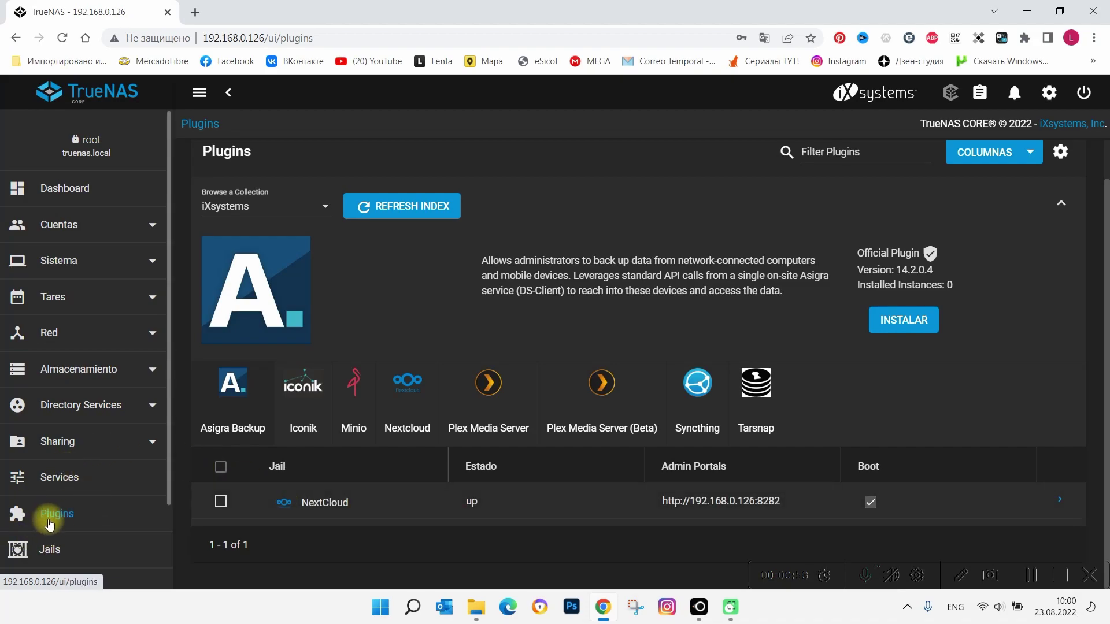
click(286, 509)
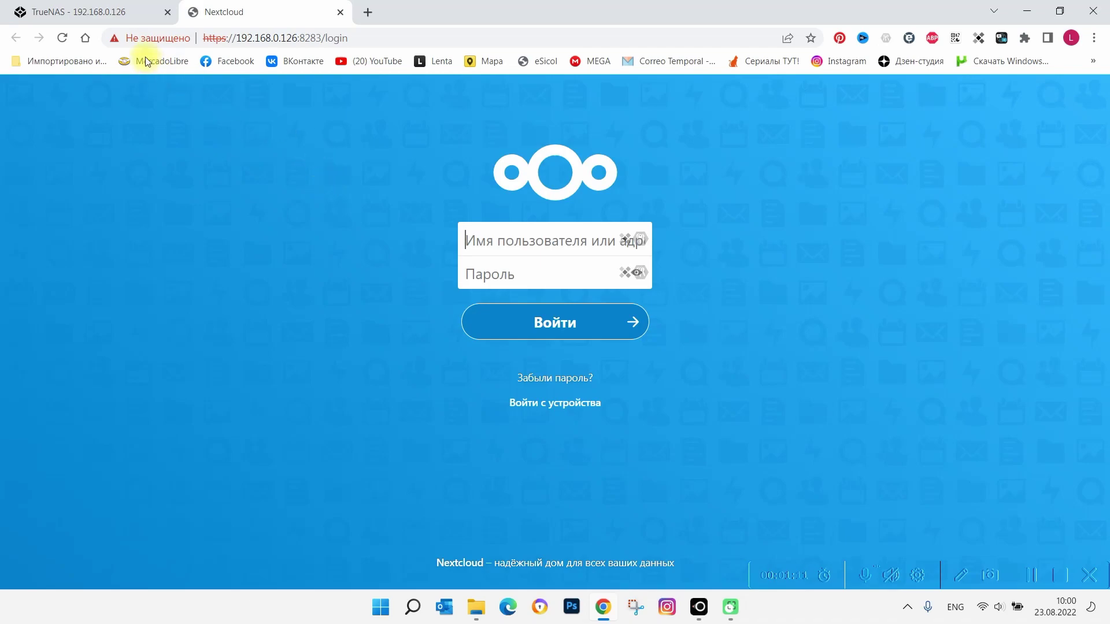
- Return to TrueNAS, expand the NextCloud plugin's details and open its post install notes
click(116, 8)
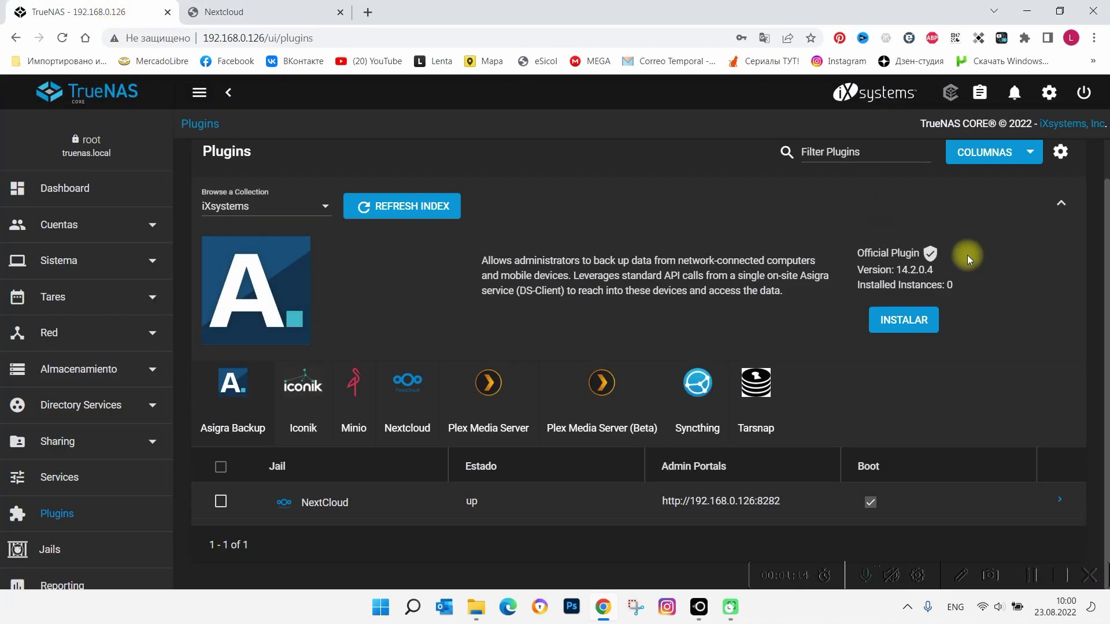
click(1050, 494)
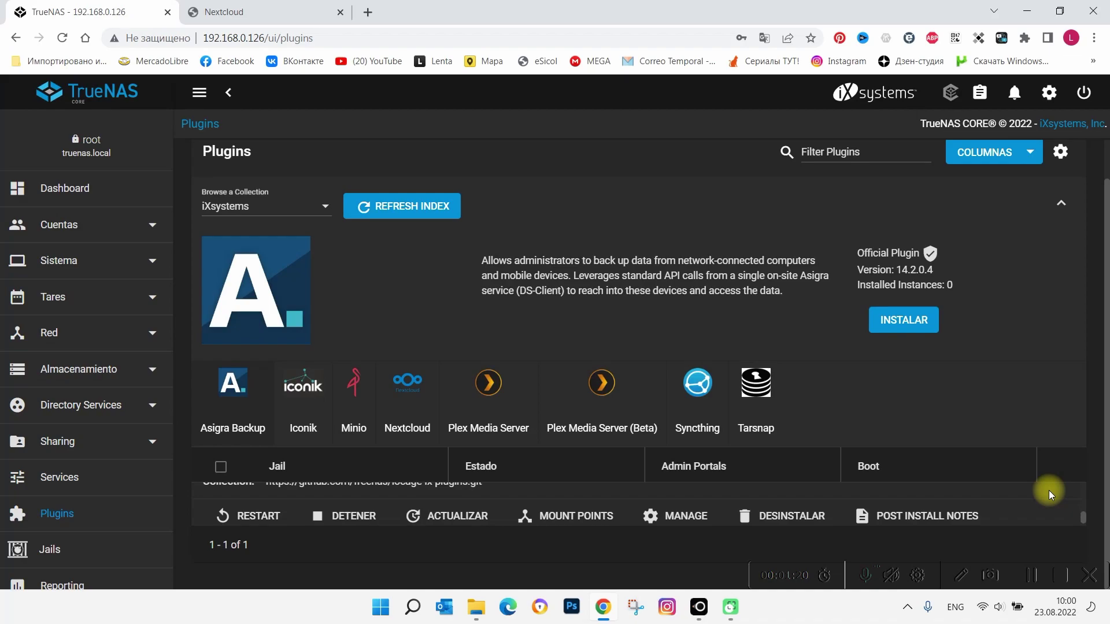
scroll(1049, 490, up, 3)
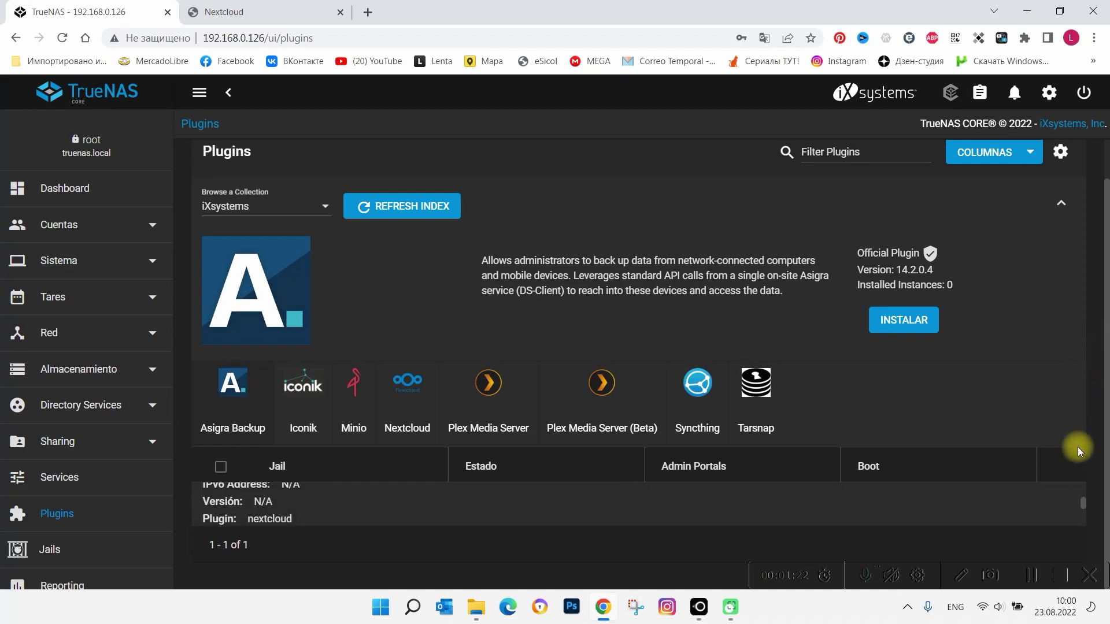
scroll(1060, 498, down, 3)
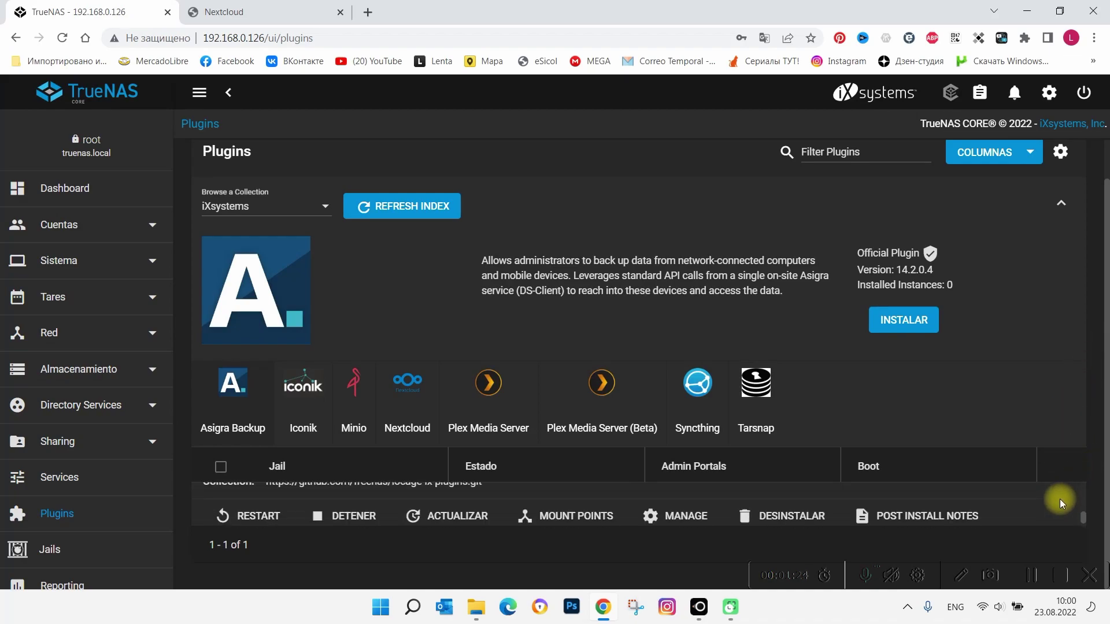
click(939, 518)
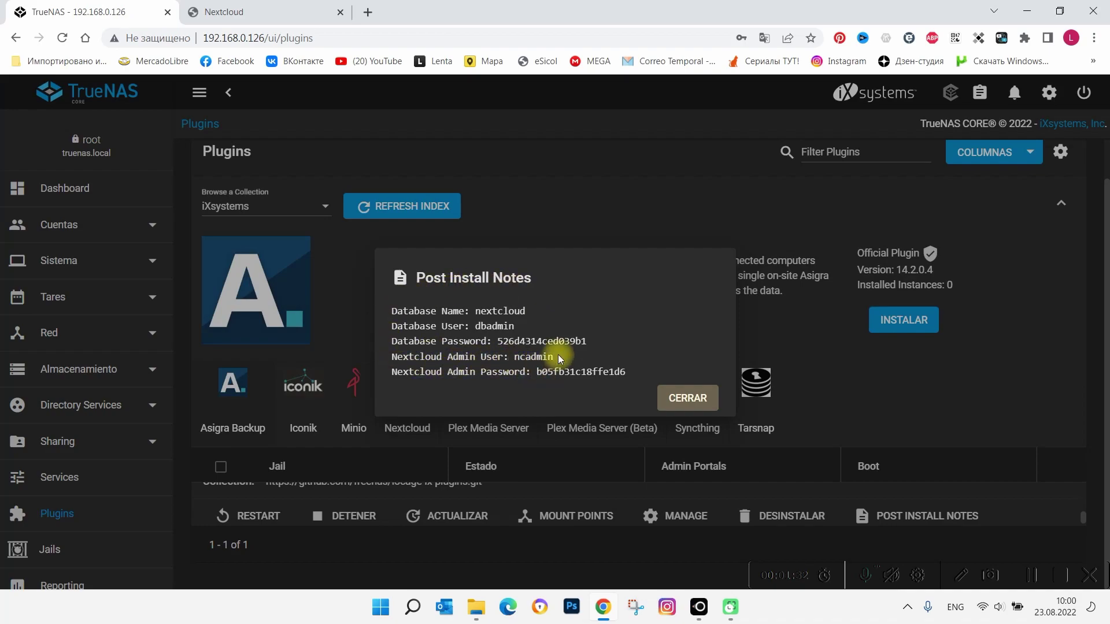
- Copy the Nextcloud admin username from the post install notes into the username field of the Nextcloud login page
drag(555, 359, 517, 359)
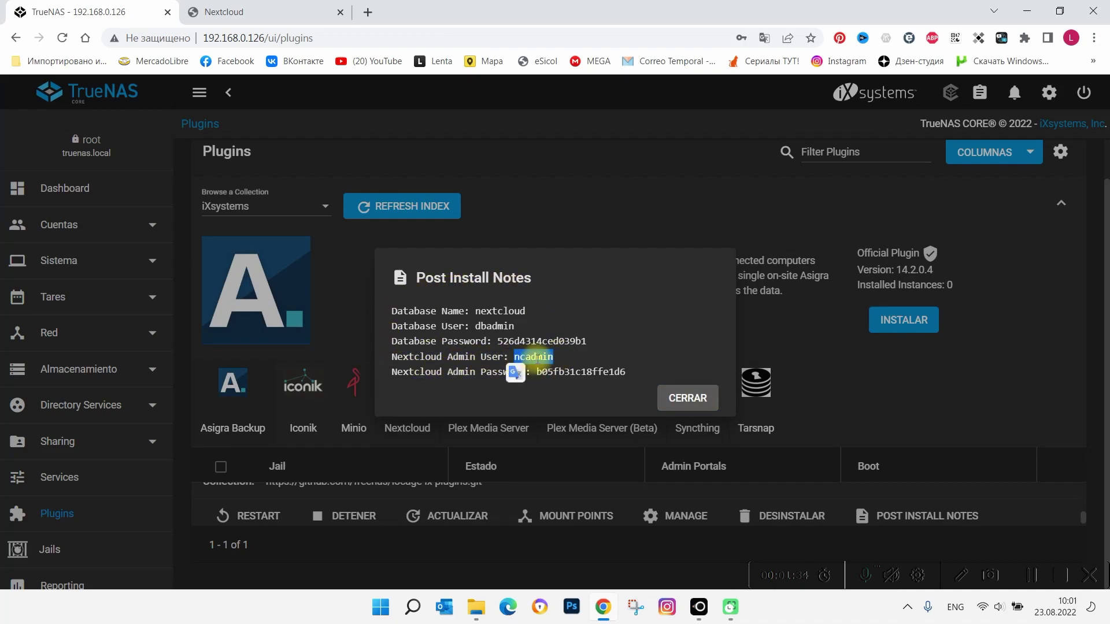
right_click(536, 357)
click(576, 374)
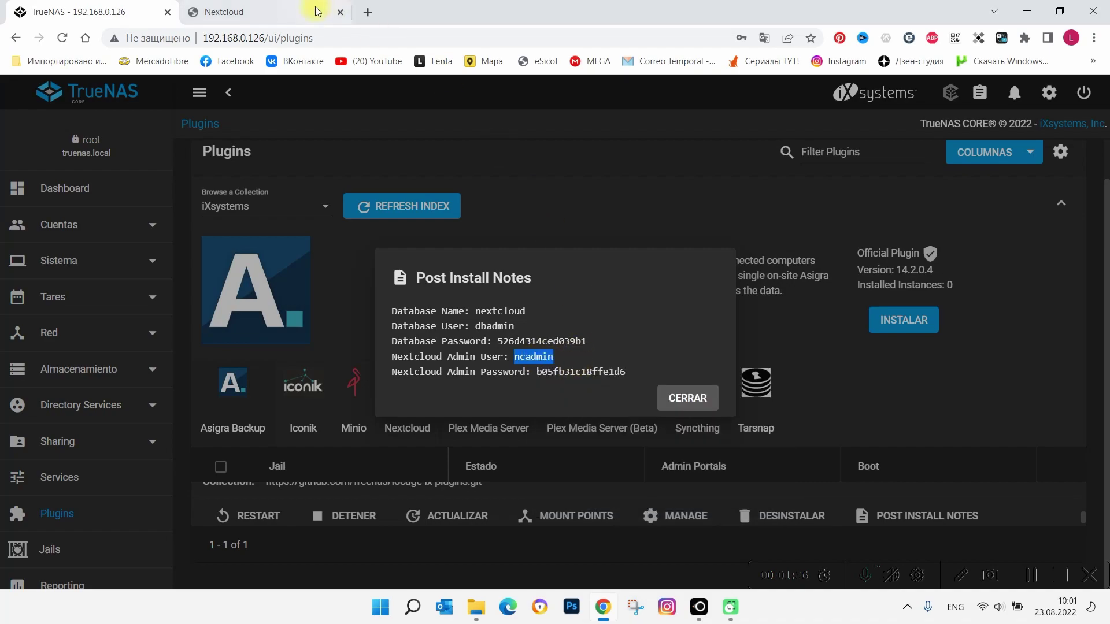
click(285, 12)
right_click(519, 237)
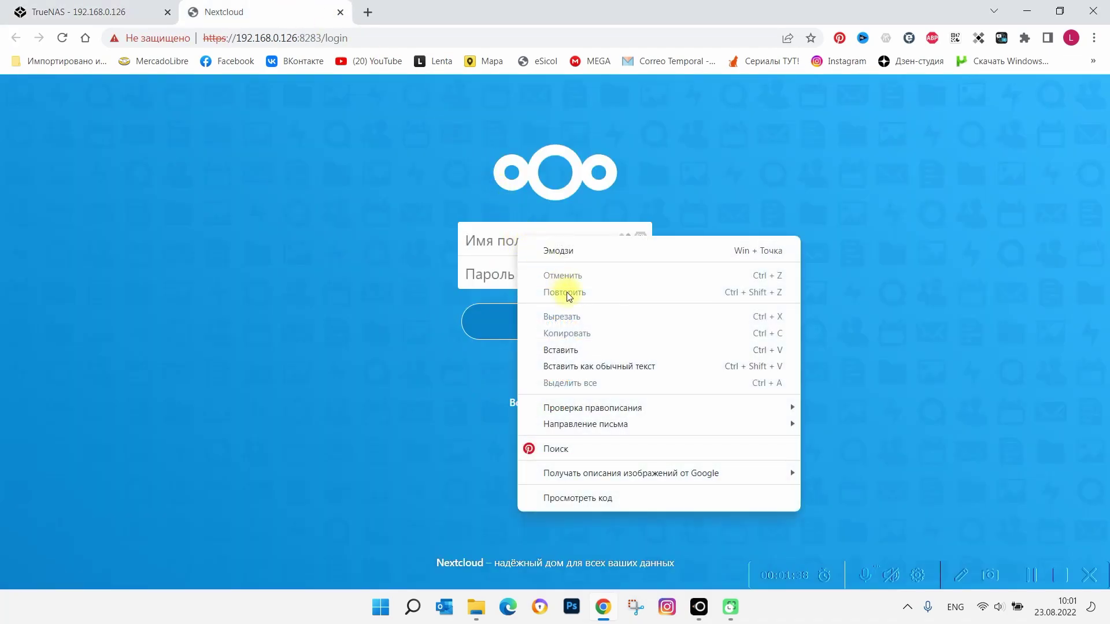
click(574, 350)
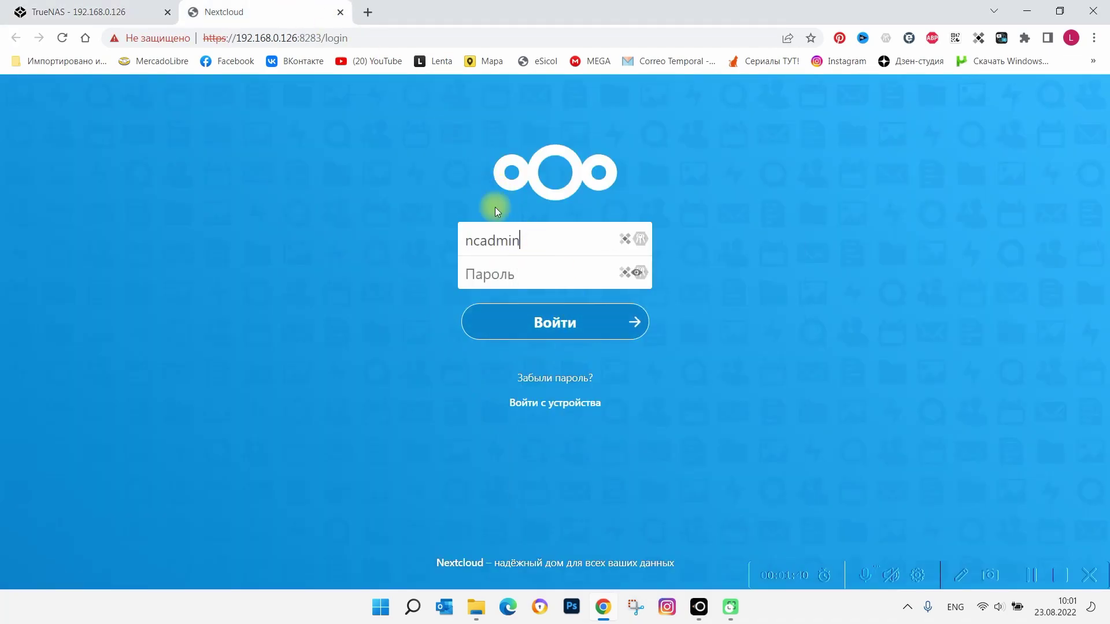
- Copy the Nextcloud admin password from the post install notes into the login page's password field and sign in
click(141, 10)
drag(627, 371, 537, 373)
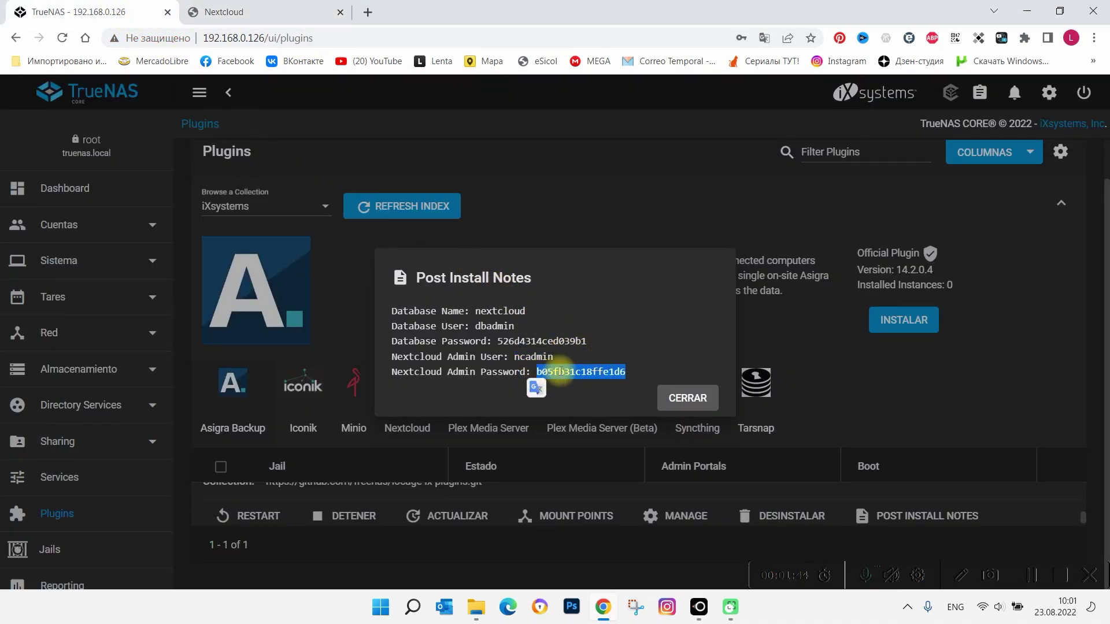
right_click(565, 371)
click(593, 385)
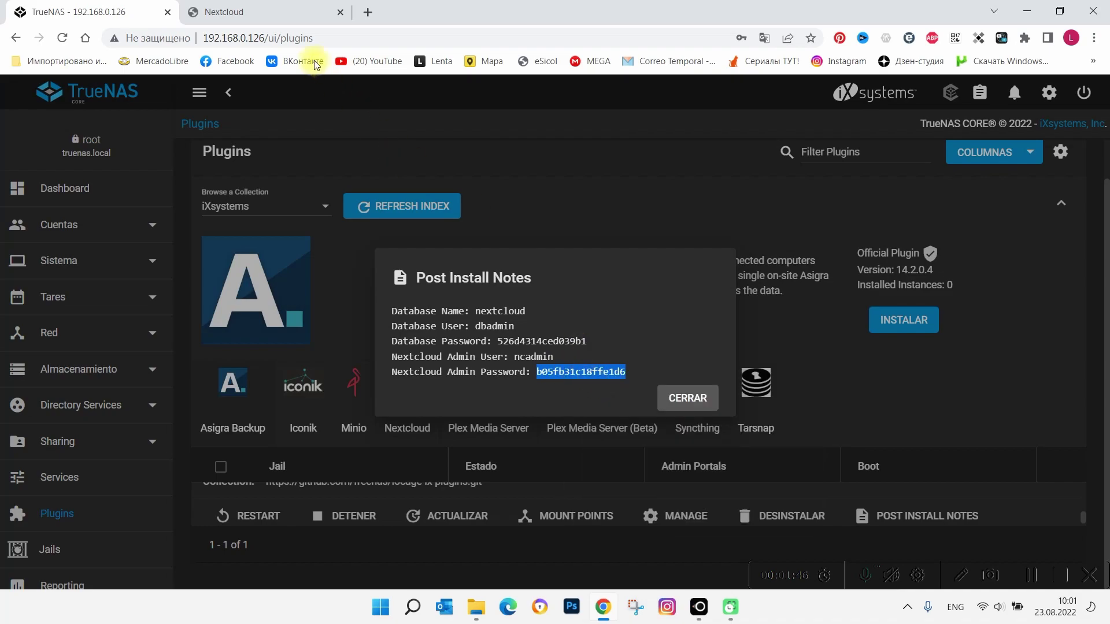
click(281, 11)
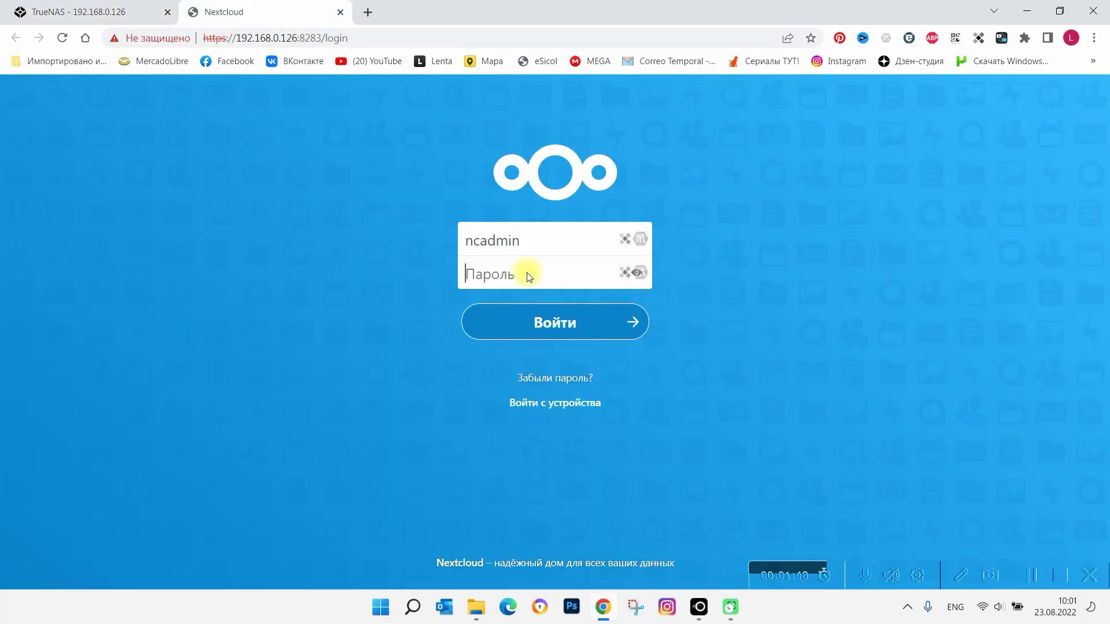
right_click(528, 273)
click(590, 385)
click(550, 315)
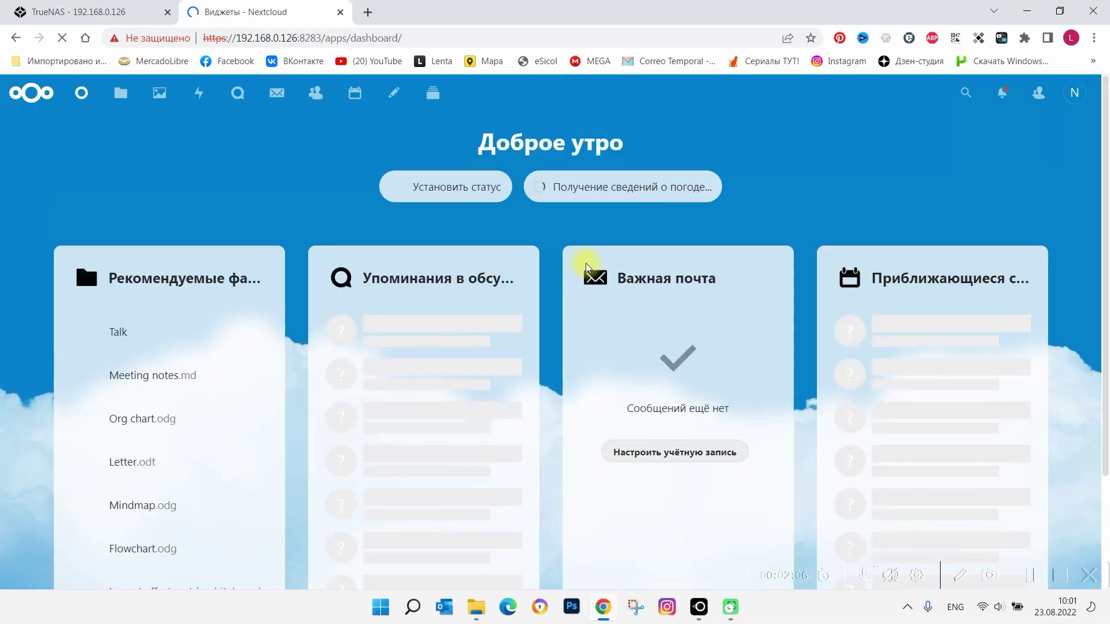
- Page through the Nextcloud welcome introduction and close it
scroll(586, 266, down, 3)
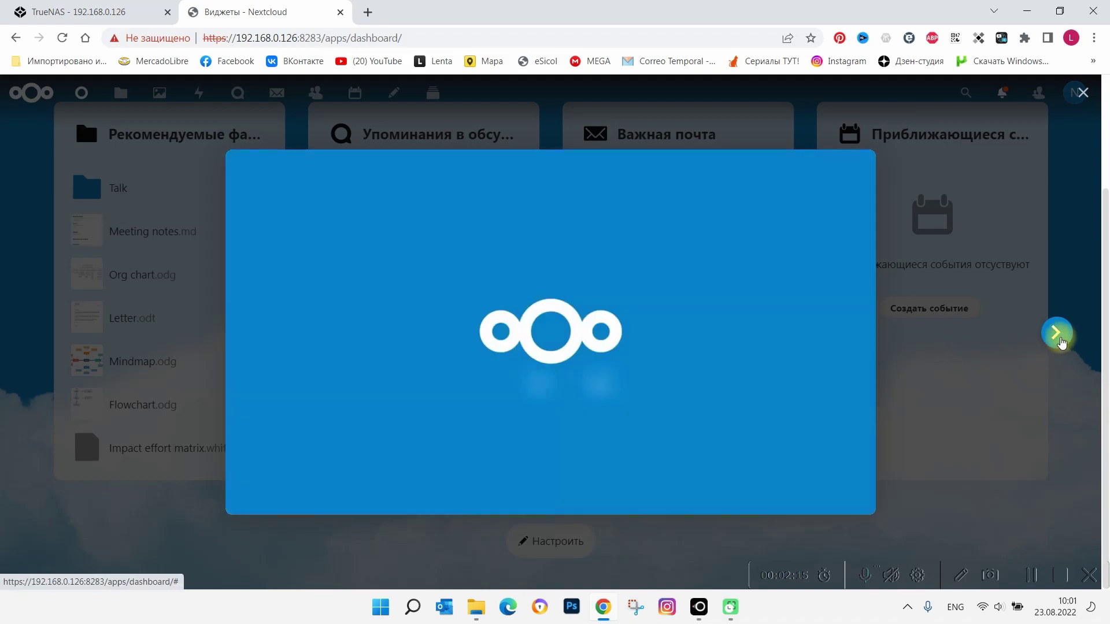
click(1059, 340)
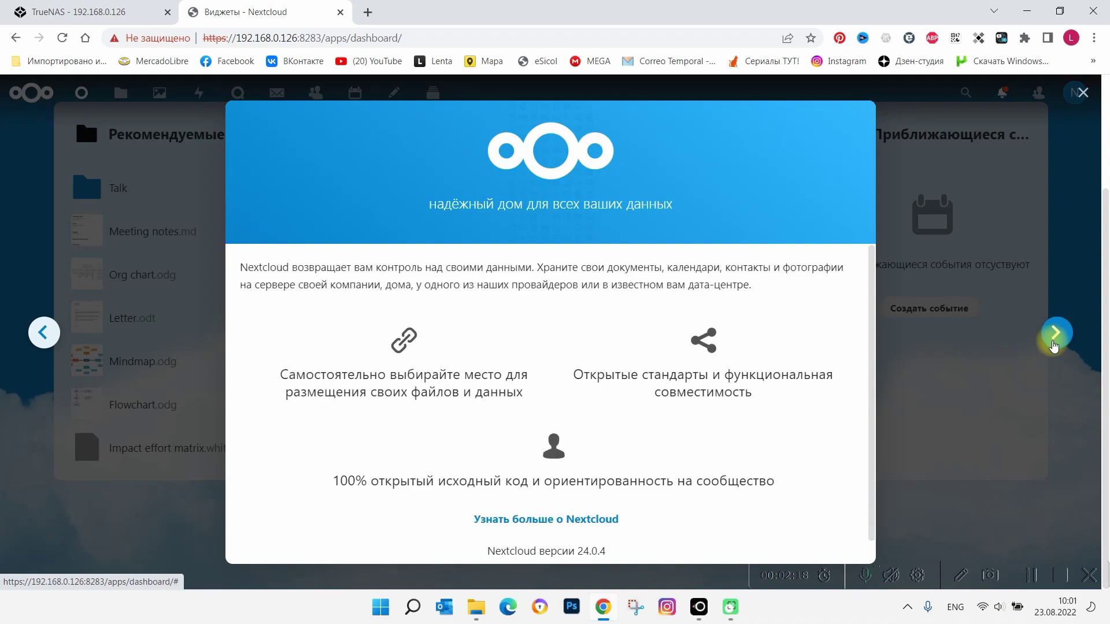
click(1056, 333)
click(1055, 333)
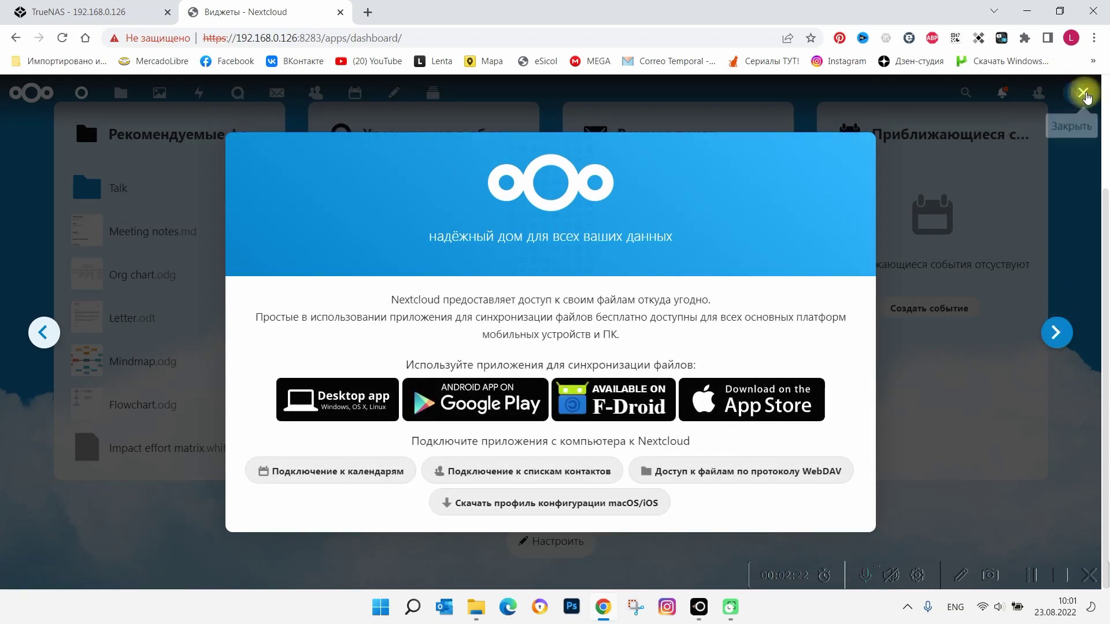
click(1084, 93)
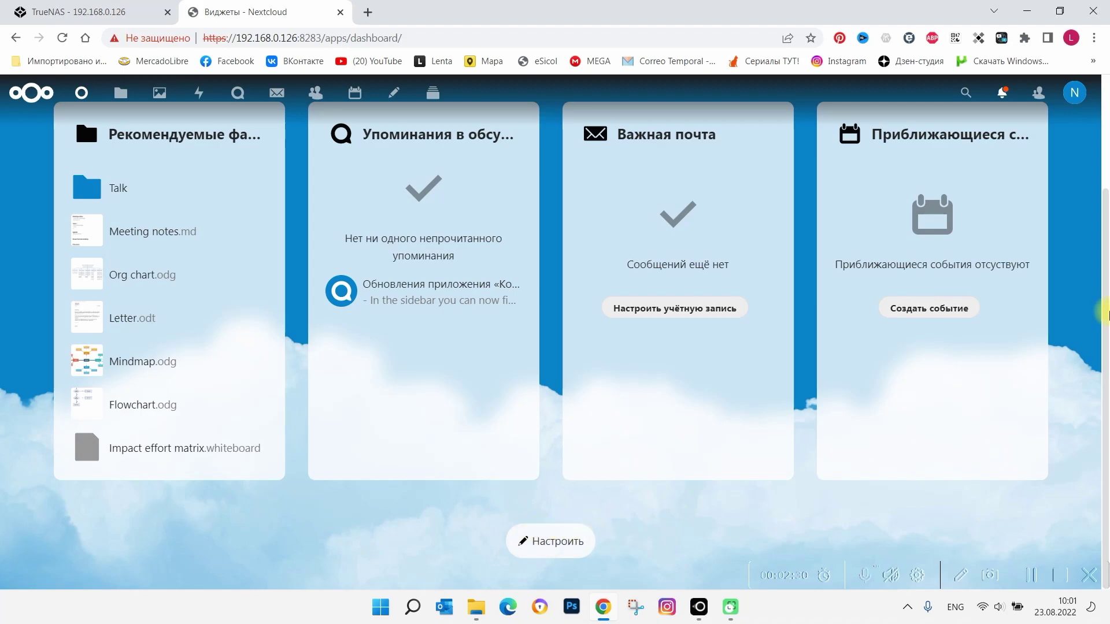
- Open the personal settings and set the interface language to Español (Argentina)
click(1076, 93)
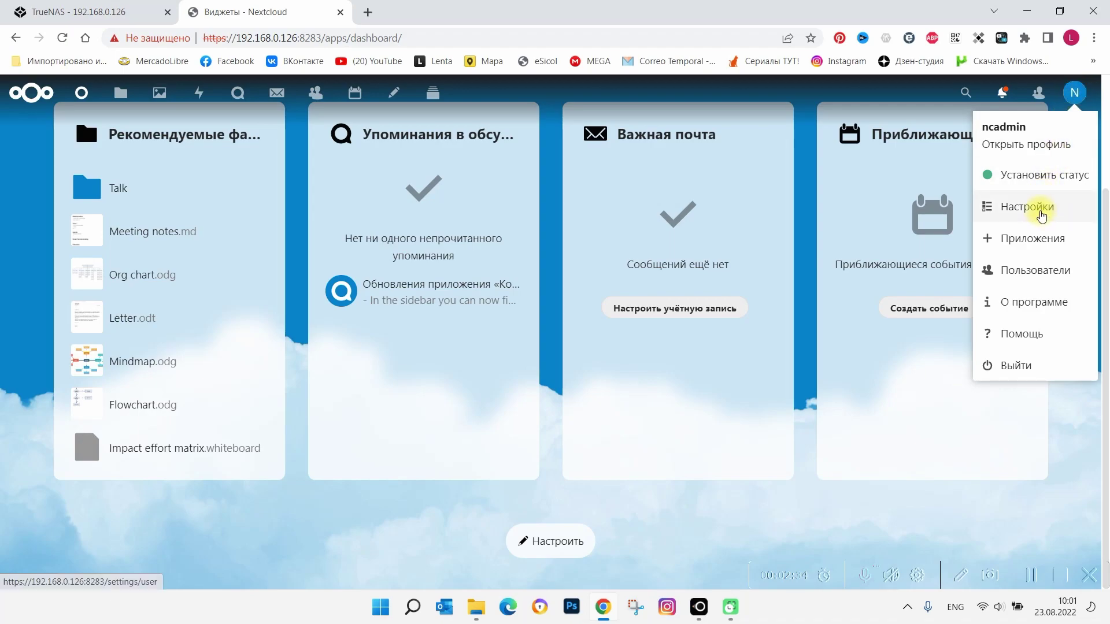
click(1042, 216)
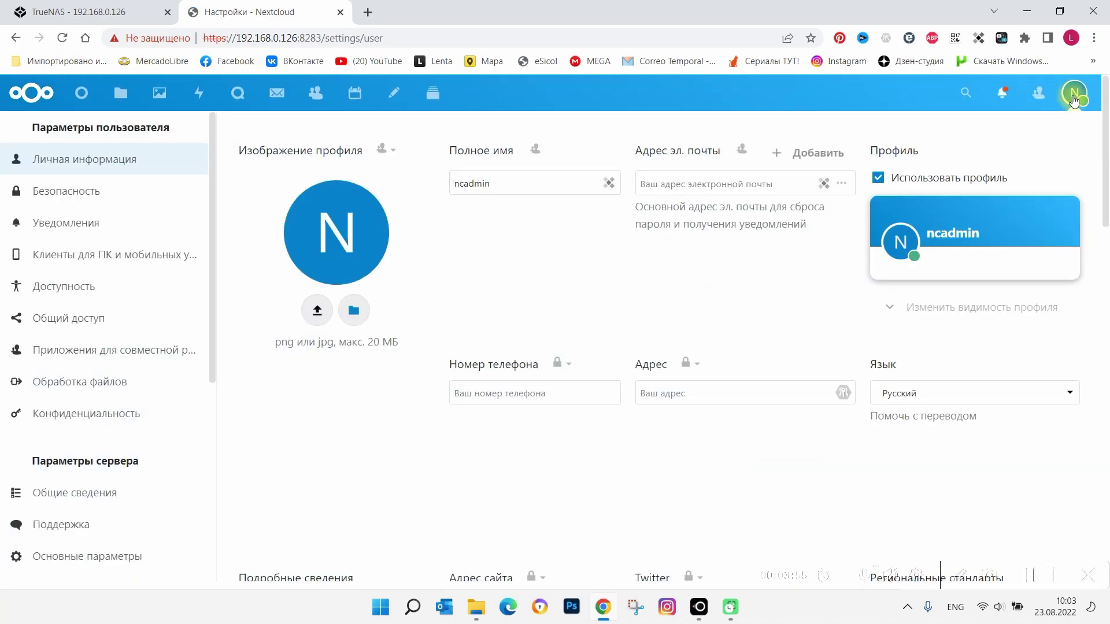
click(1085, 94)
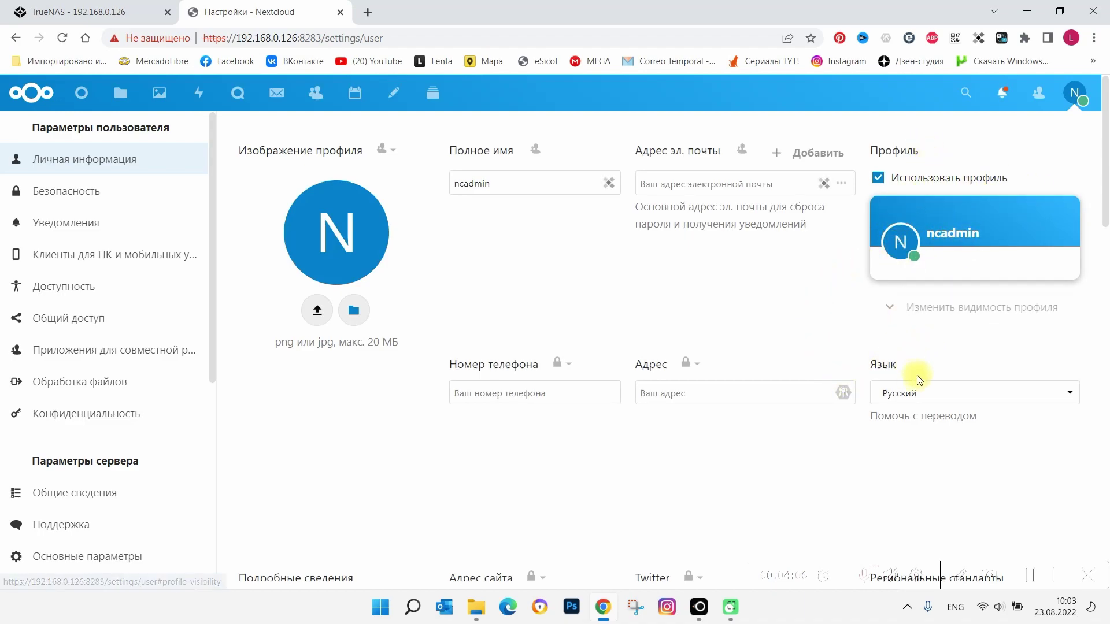
click(955, 397)
scroll(991, 323, down, 1)
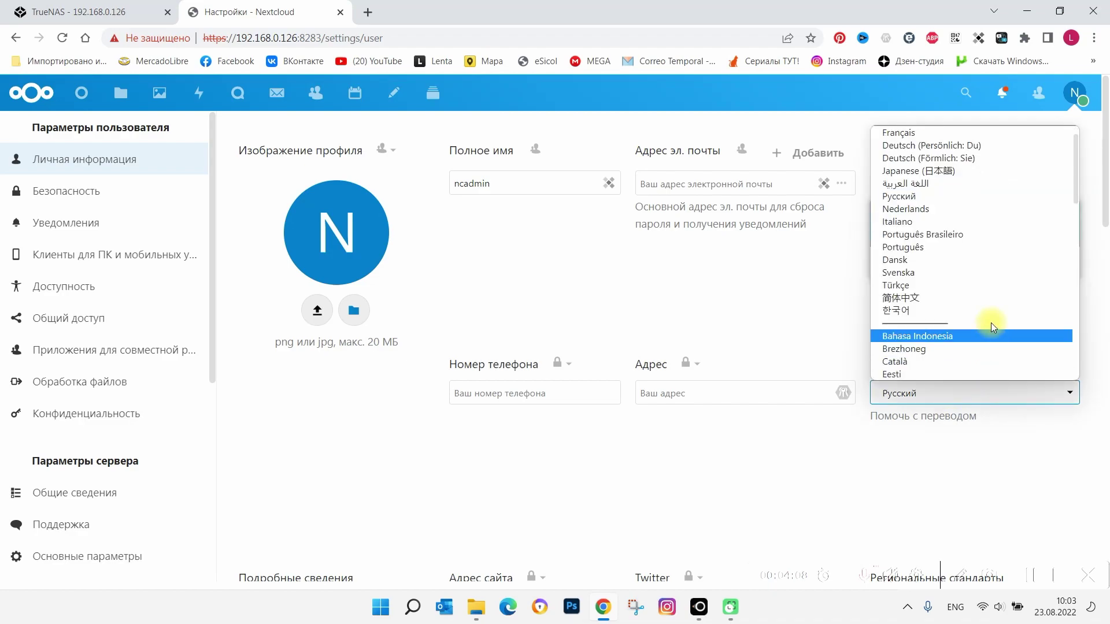
scroll(987, 301, down, 3)
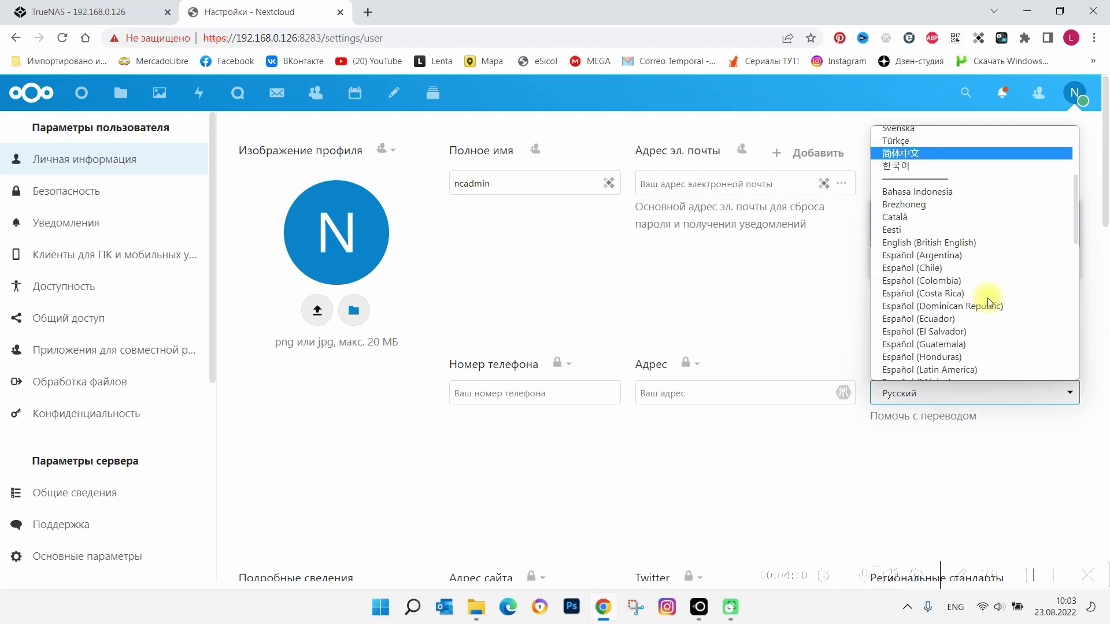
click(980, 256)
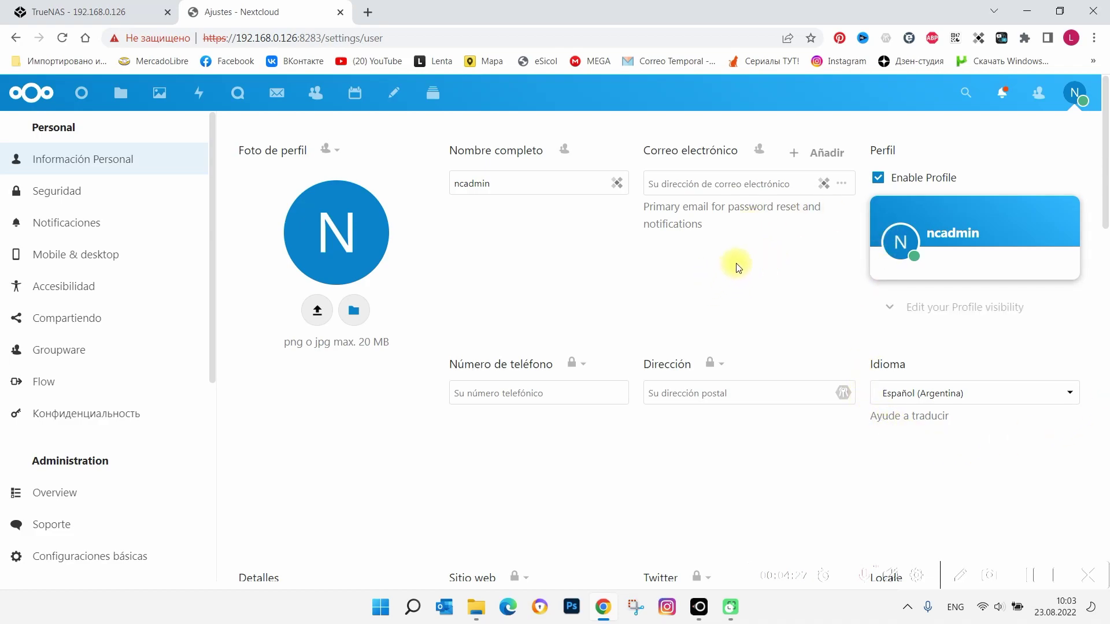
- Open user management and start a new user, entering the username and the account password
click(1081, 95)
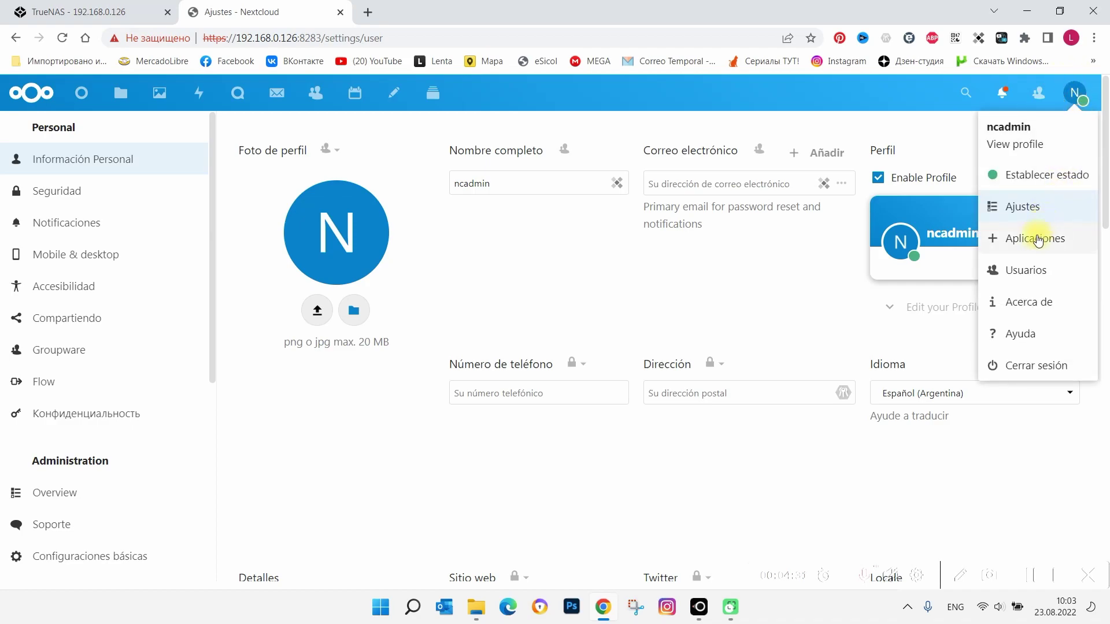
click(1034, 271)
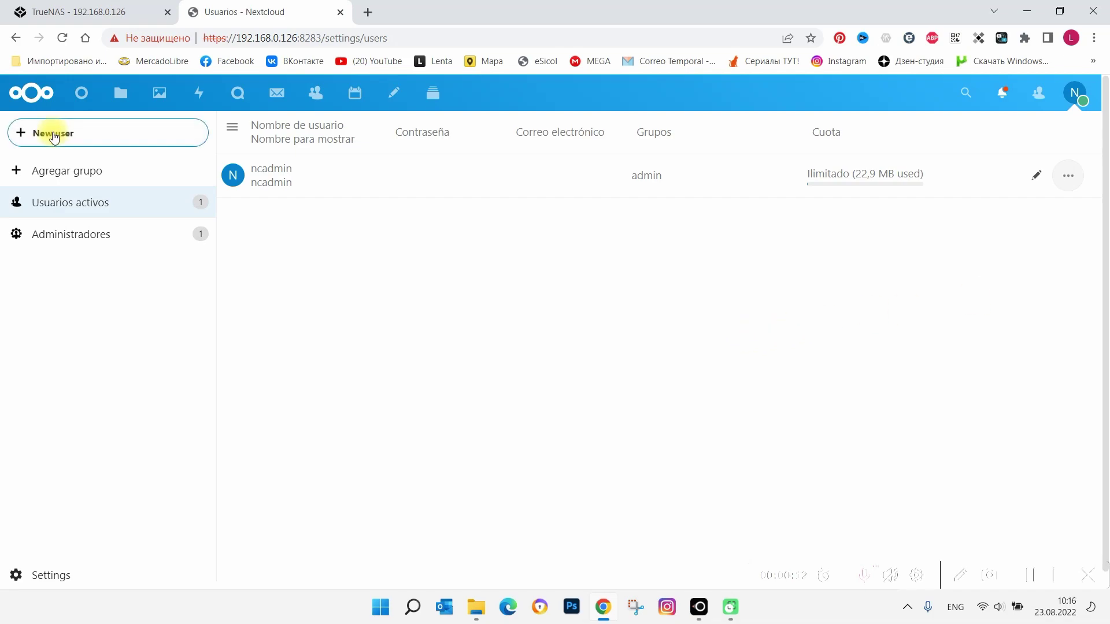
click(43, 136)
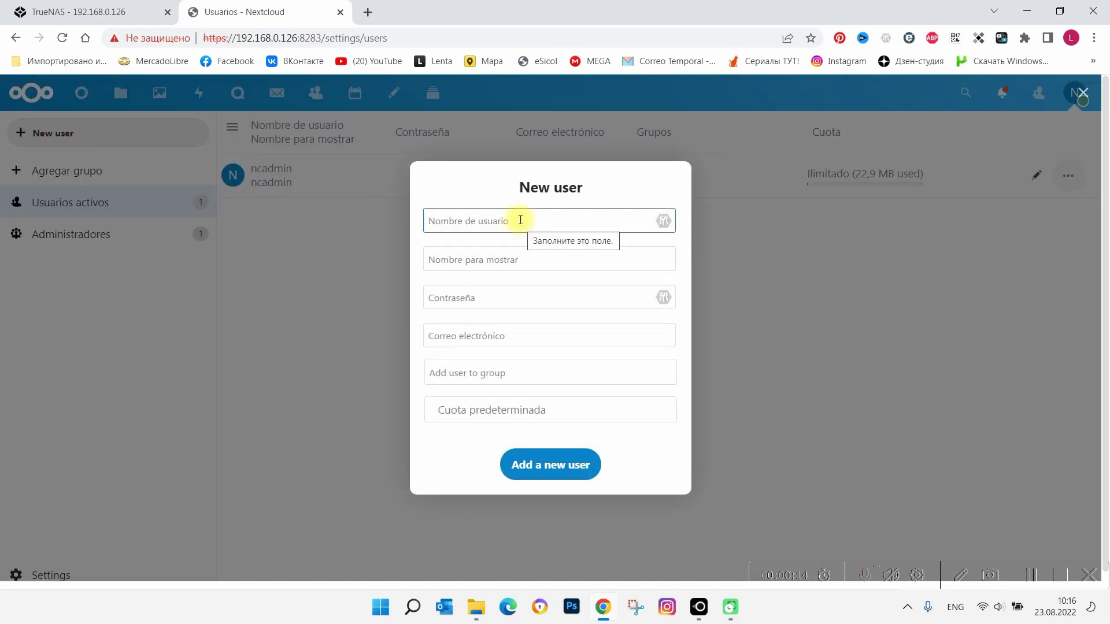
text(leo)
text(n)
click(500, 291)
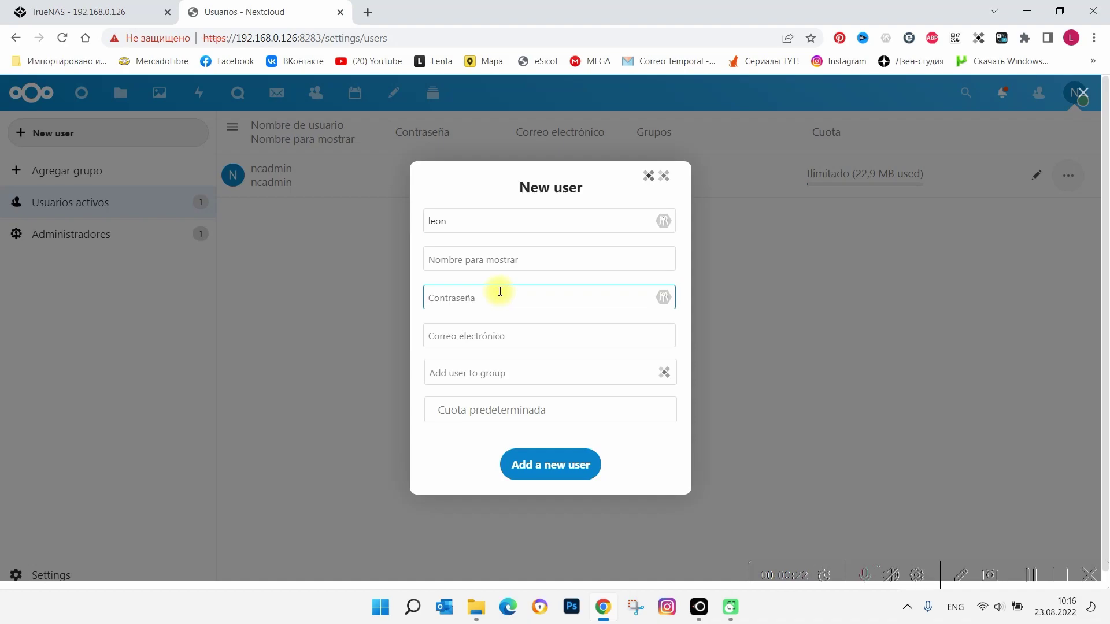
text(••••••••••)
- Assign the new user to the admin group and submit the new account
click(473, 373)
click(477, 342)
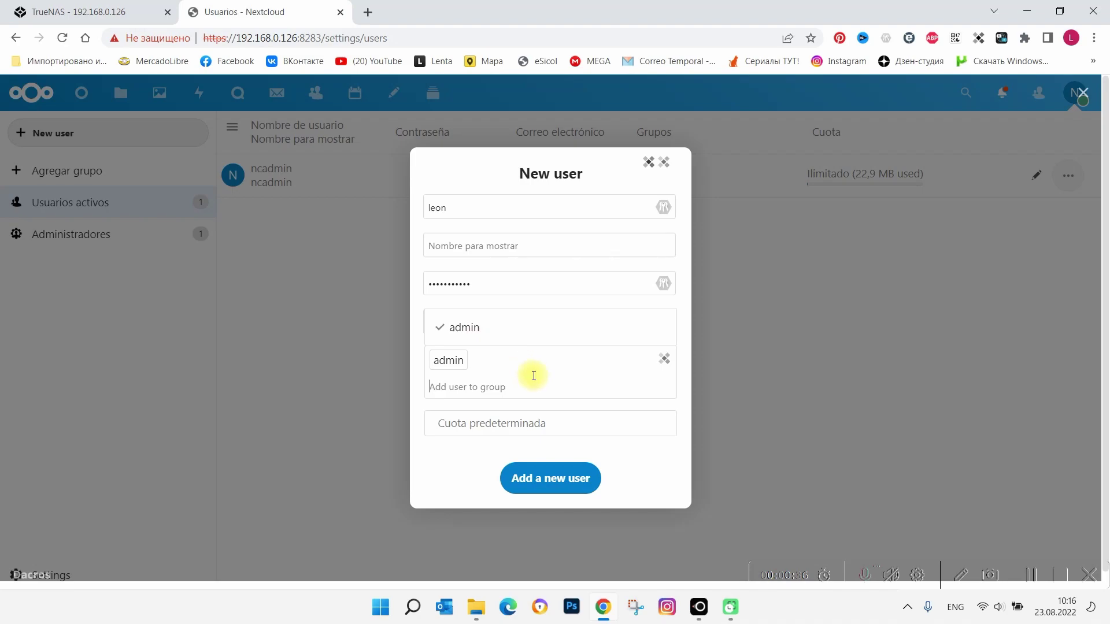
click(565, 482)
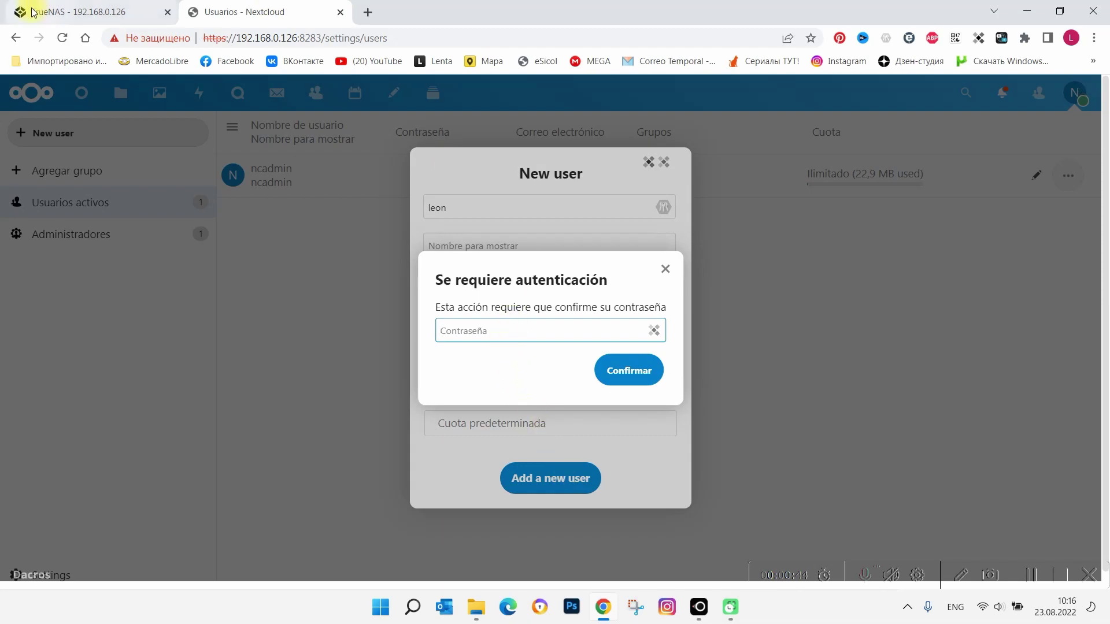
- Switch to TrueNAS, open the NextCloud plugin's post install notes and copy the Nextcloud admin password
click(65, 14)
scroll(526, 251, down, 1)
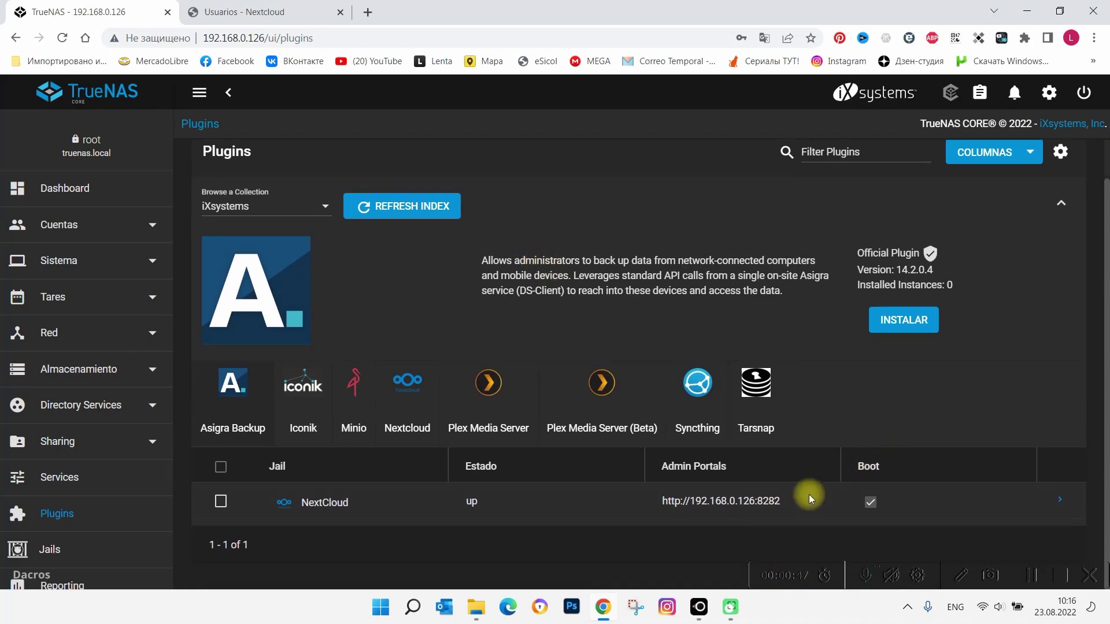
click(1059, 499)
drag(1081, 491, 1087, 520)
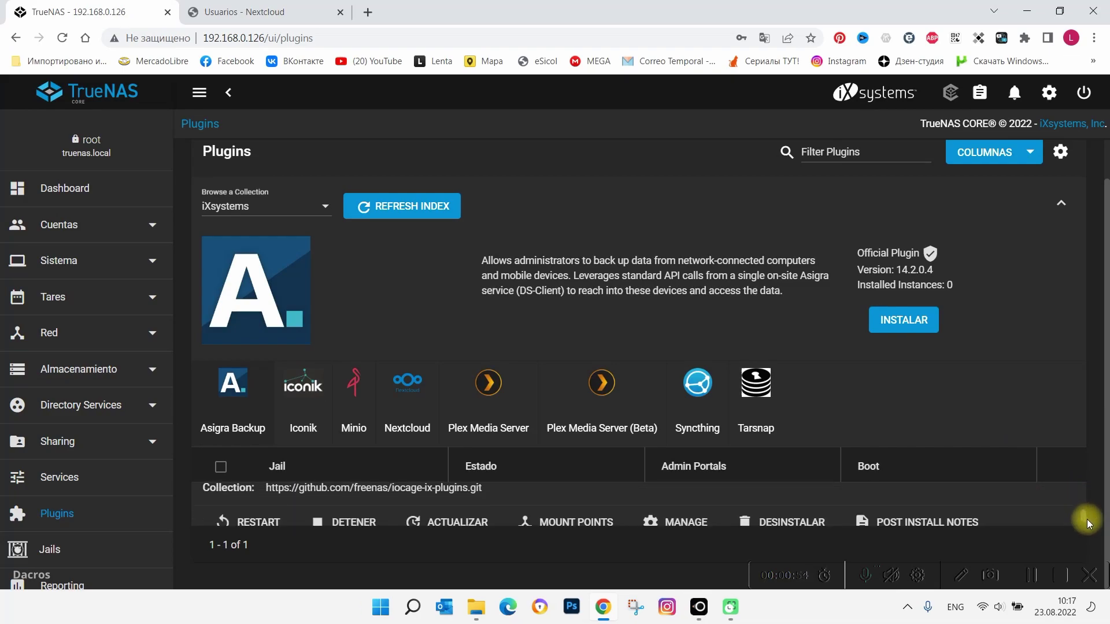
click(957, 523)
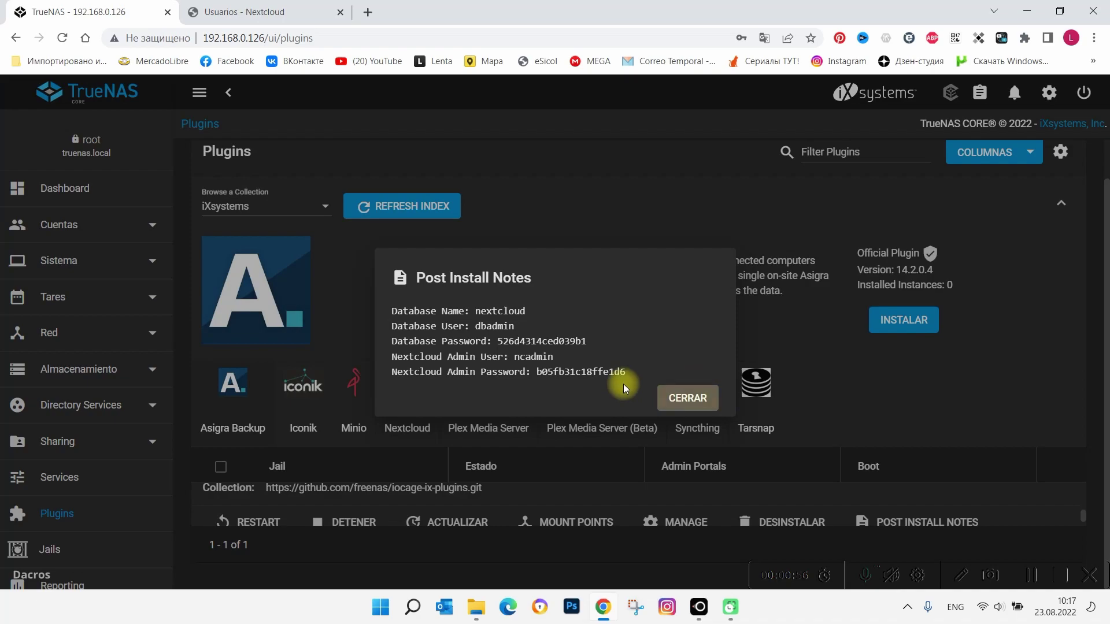
drag(640, 369, 538, 373)
right_click(557, 377)
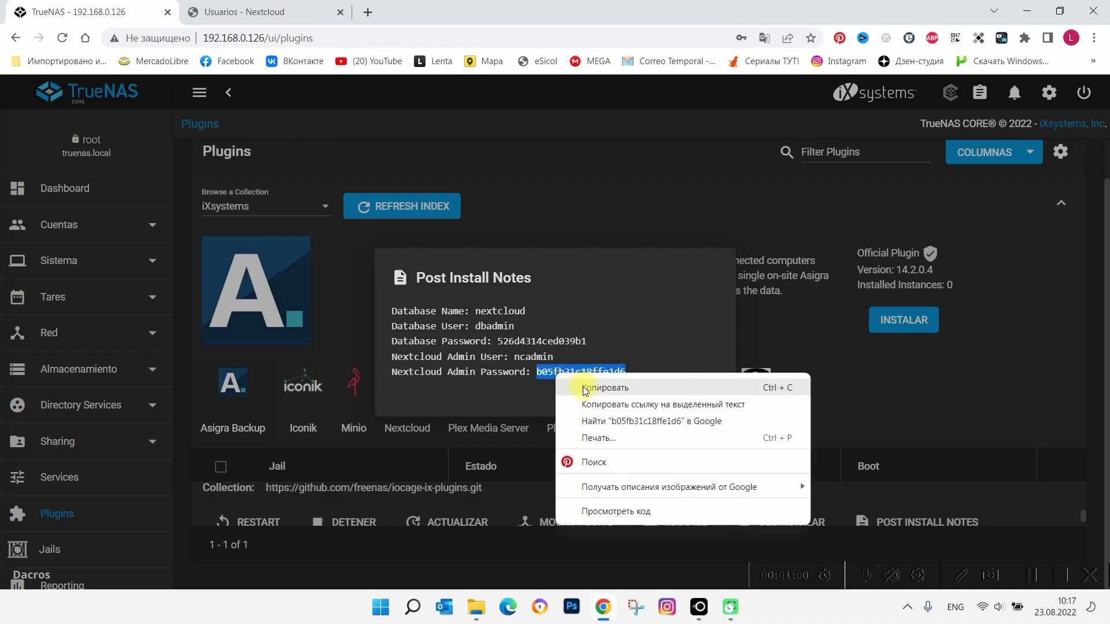
click(578, 387)
- Return to Nextcloud and confirm the new user's creation by pasting the admin password into the authentication request
click(247, 13)
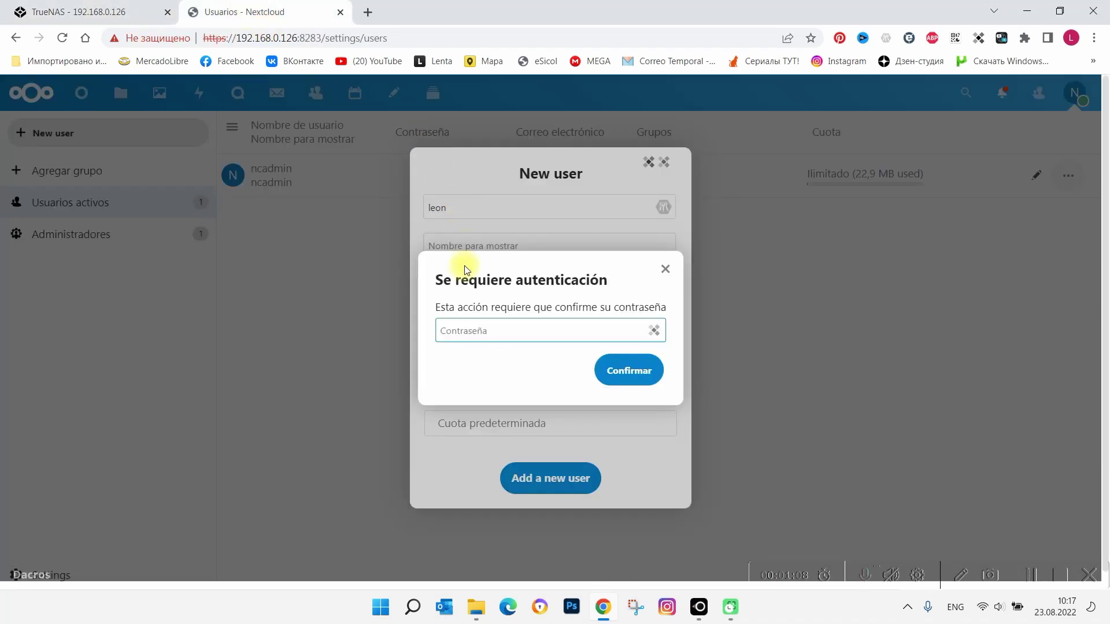
right_click(462, 333)
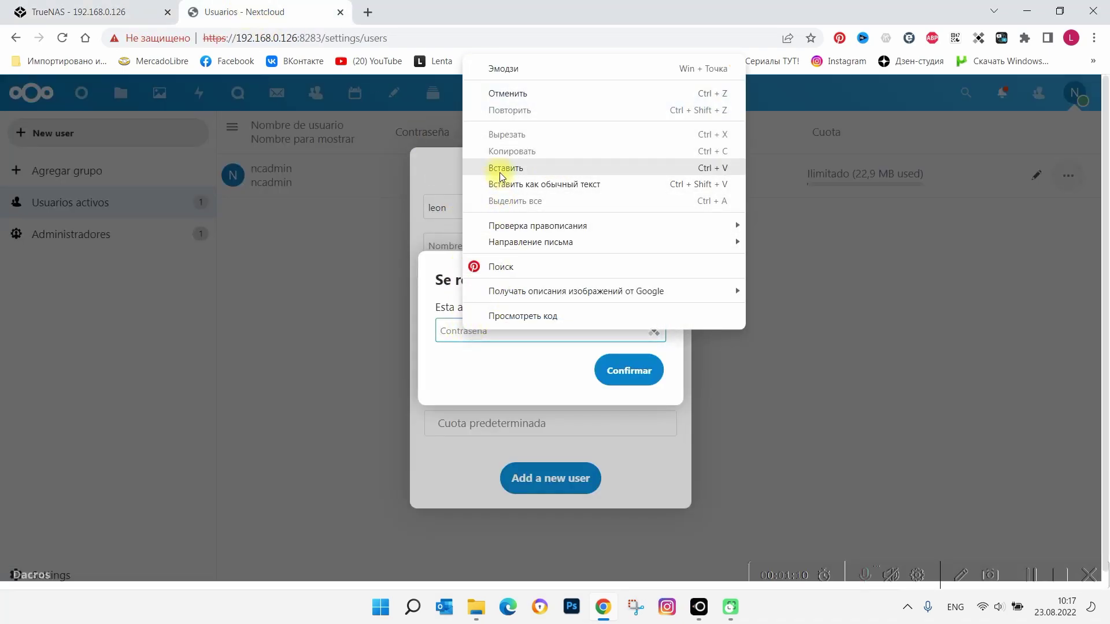
click(499, 168)
click(606, 369)
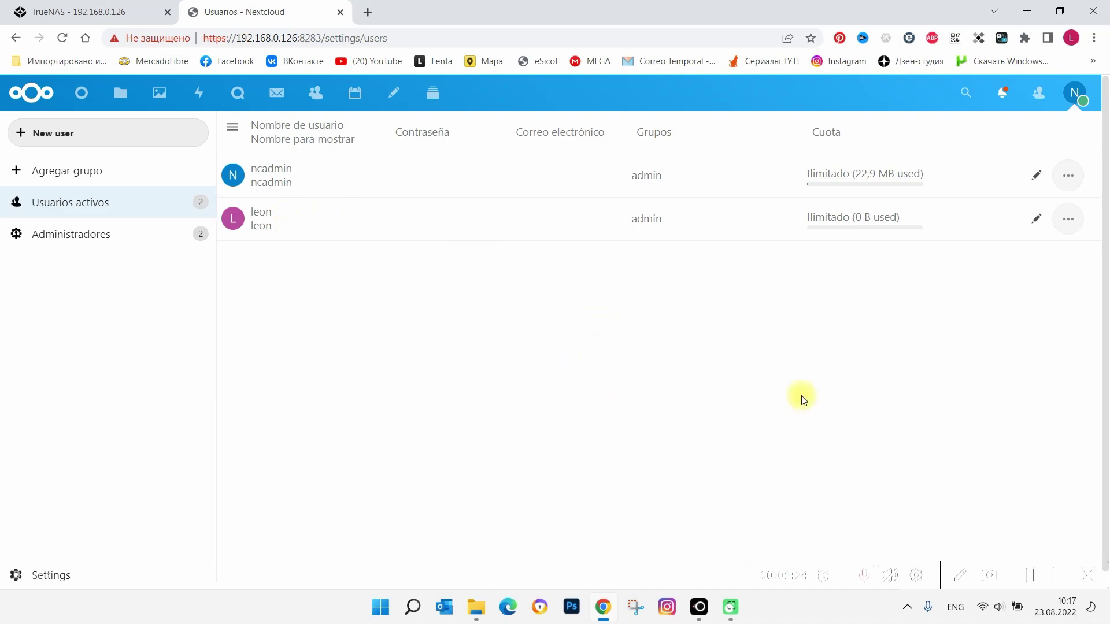
- Log out of the admin account and sign in with the new user's username and account password
click(1088, 96)
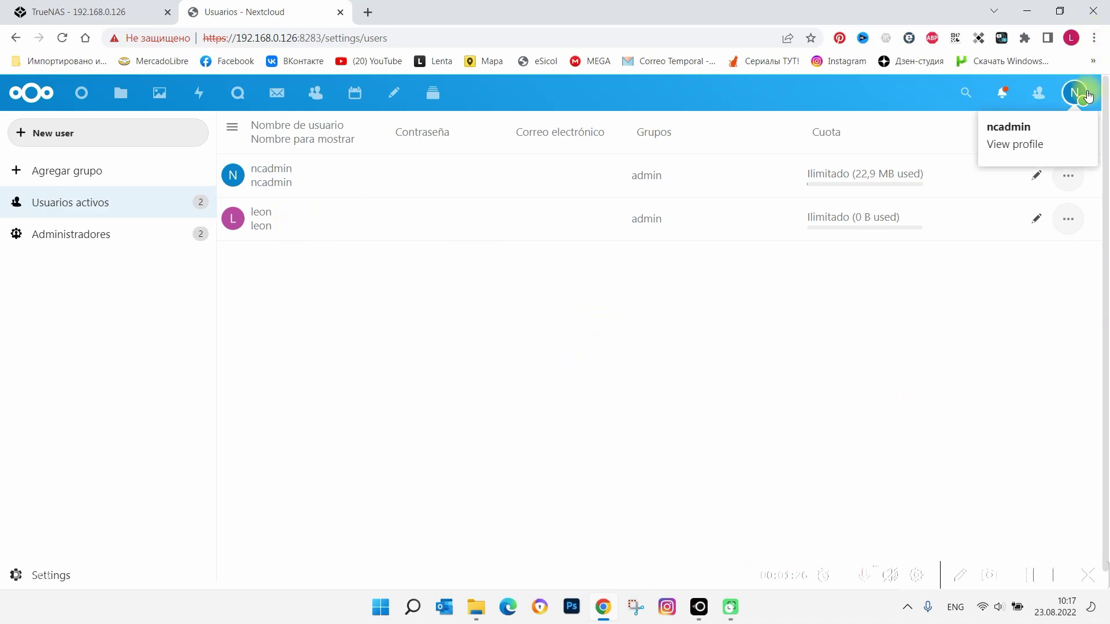
click(1043, 361)
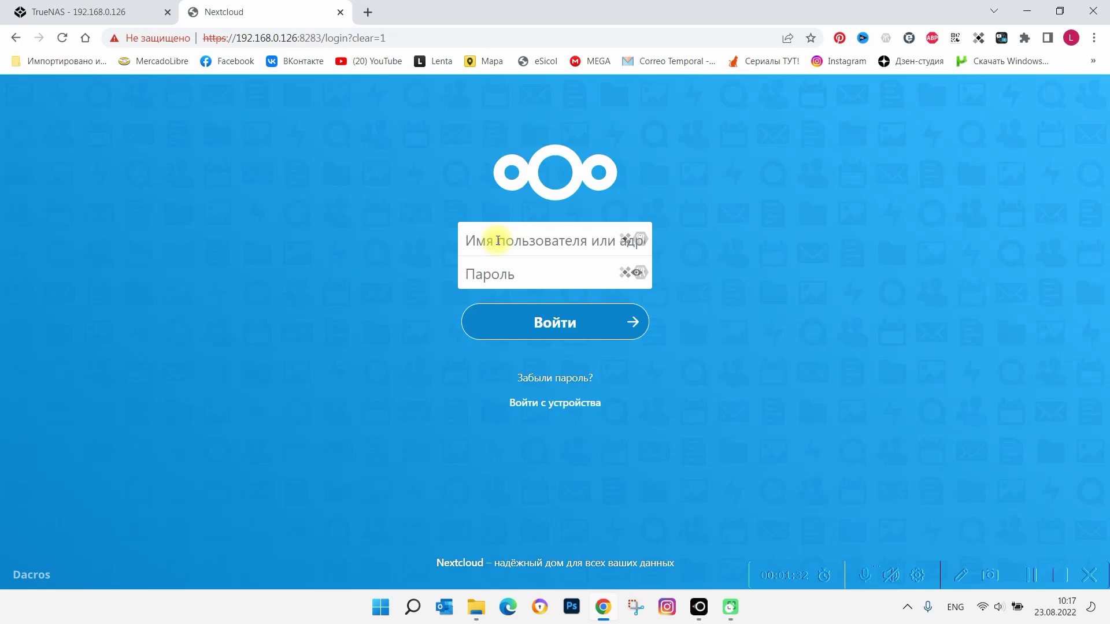
text(leon)
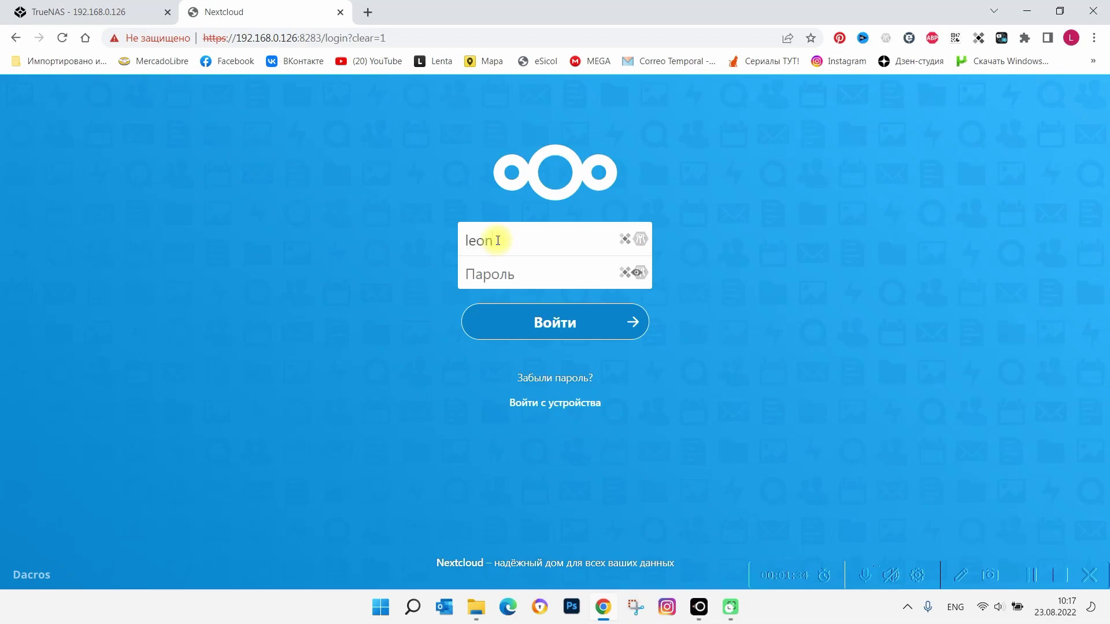
click(494, 276)
text(•••••••••••)
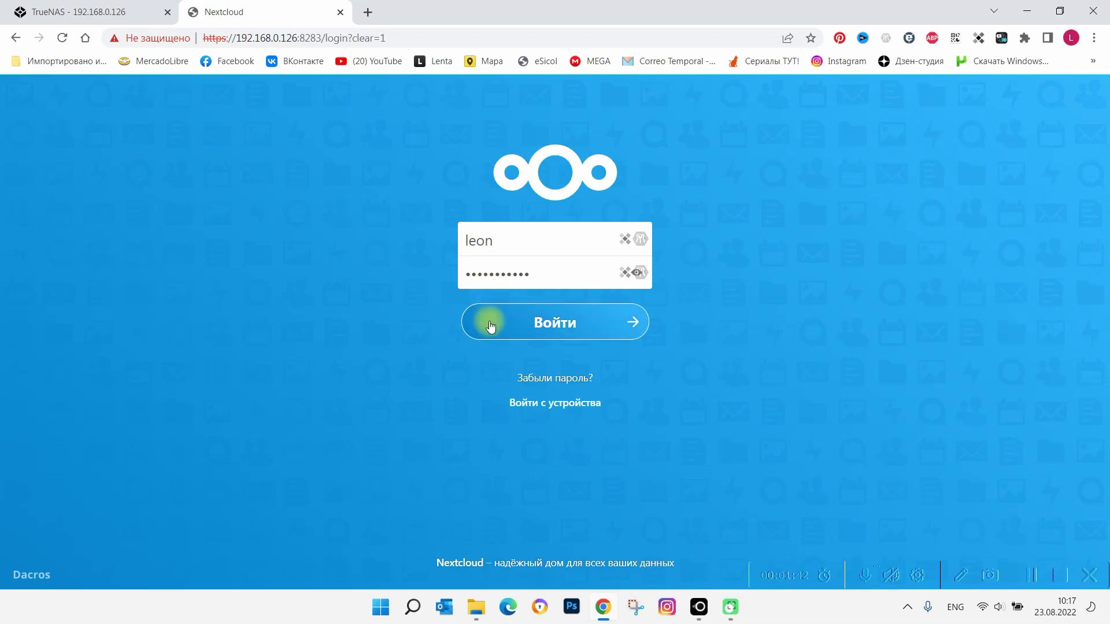
click(516, 322)
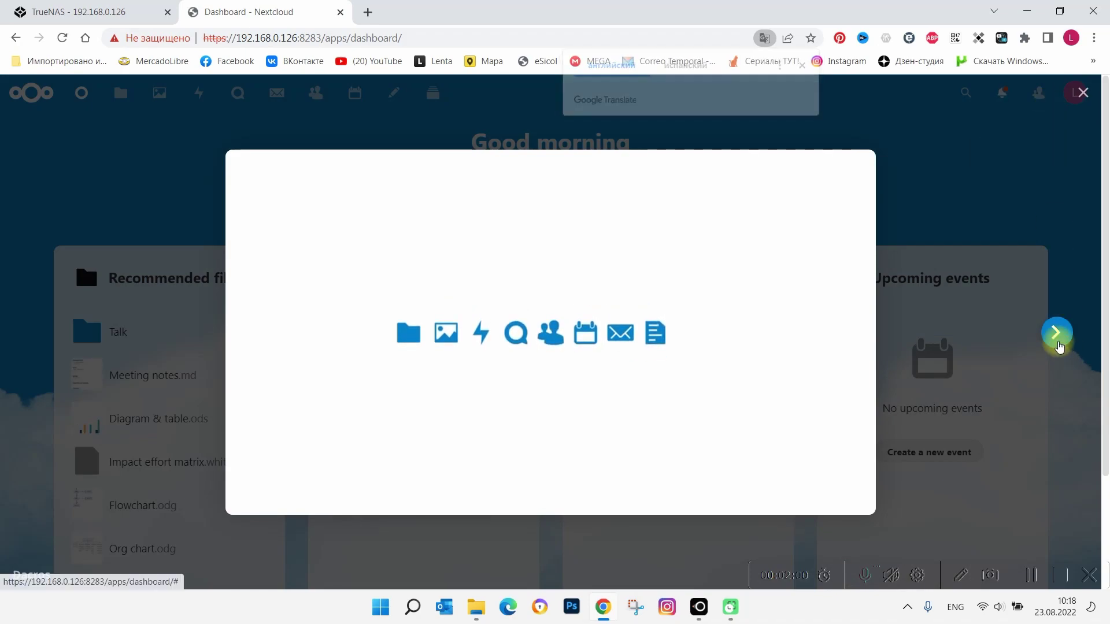
- Page through the welcome introduction for the new account and close it
click(1060, 345)
click(1063, 338)
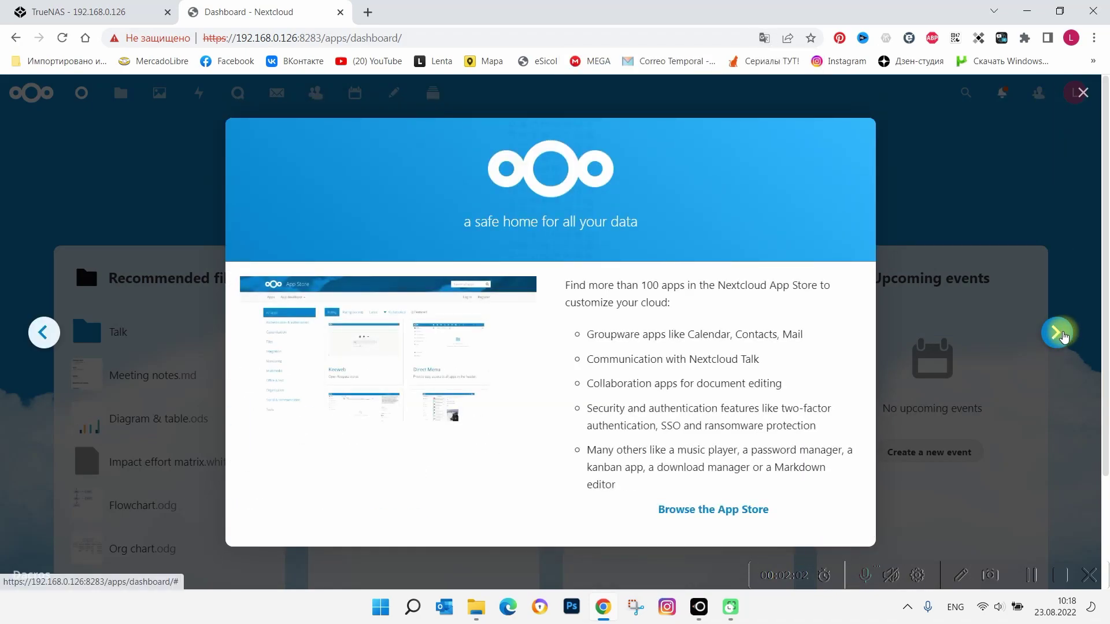
click(1063, 335)
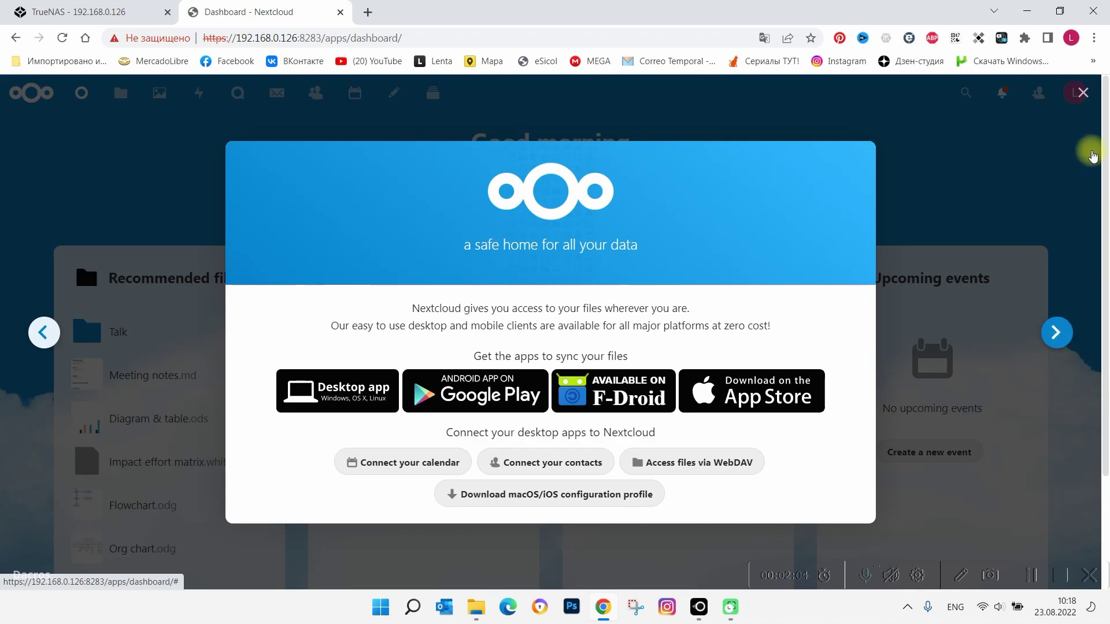
click(1082, 94)
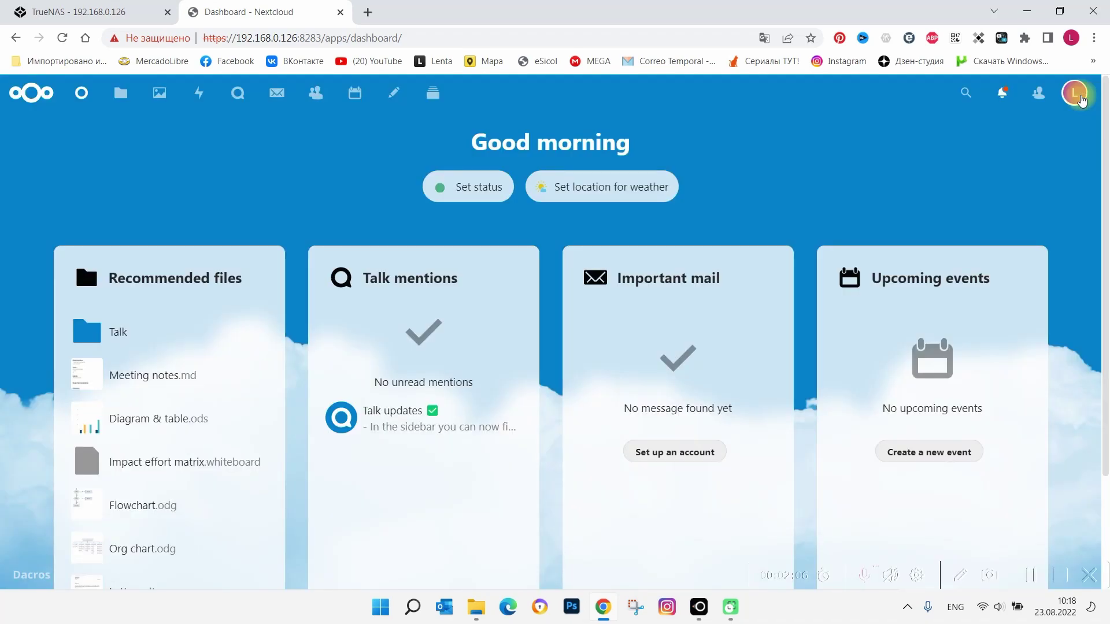
- Open the new user's personal settings, set the language to Español (Argentina) and dismiss the translation offer
click(1079, 97)
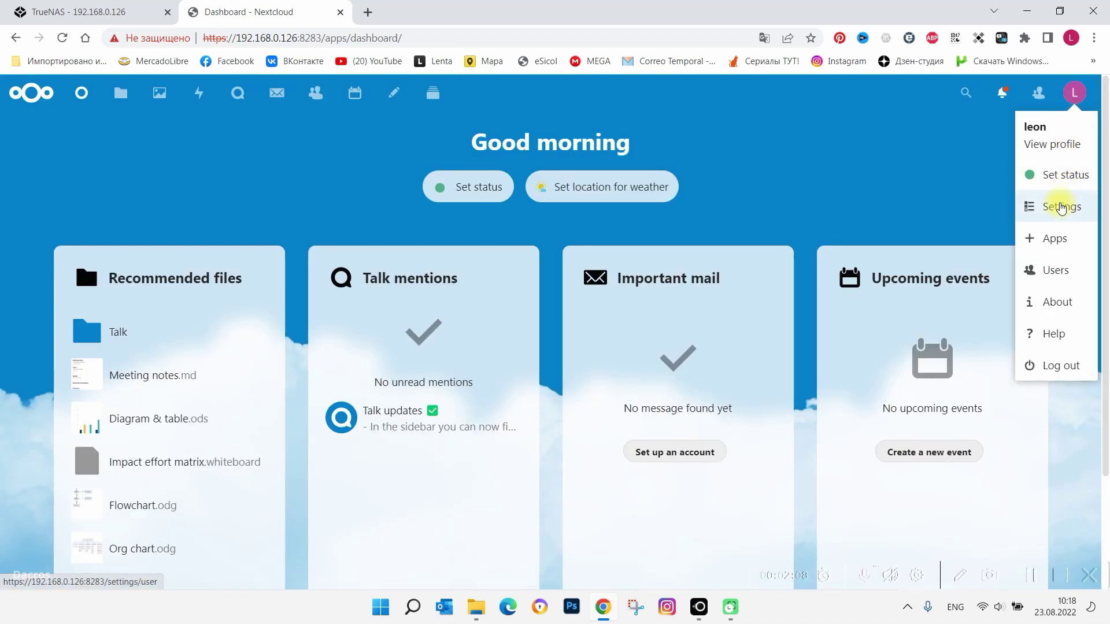
click(1062, 207)
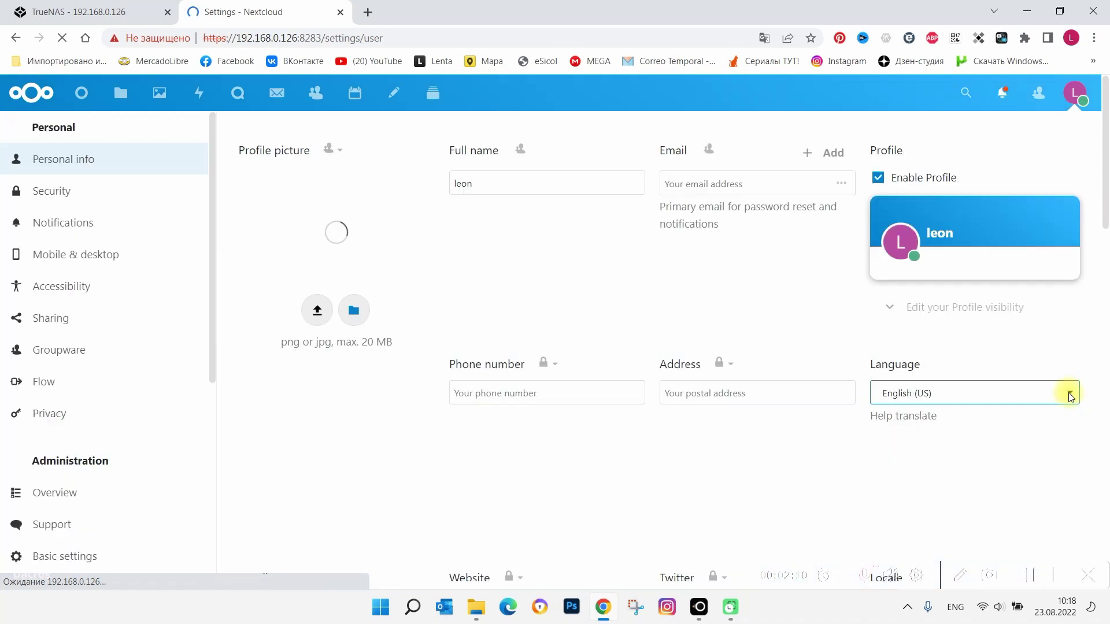
click(1034, 389)
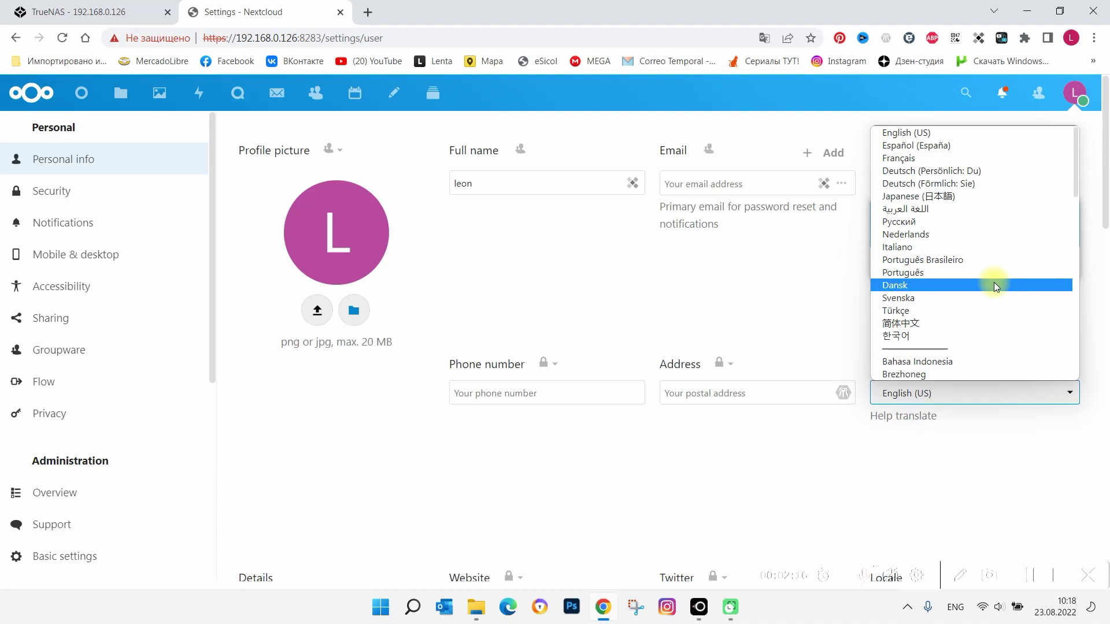
scroll(994, 282, down, 5)
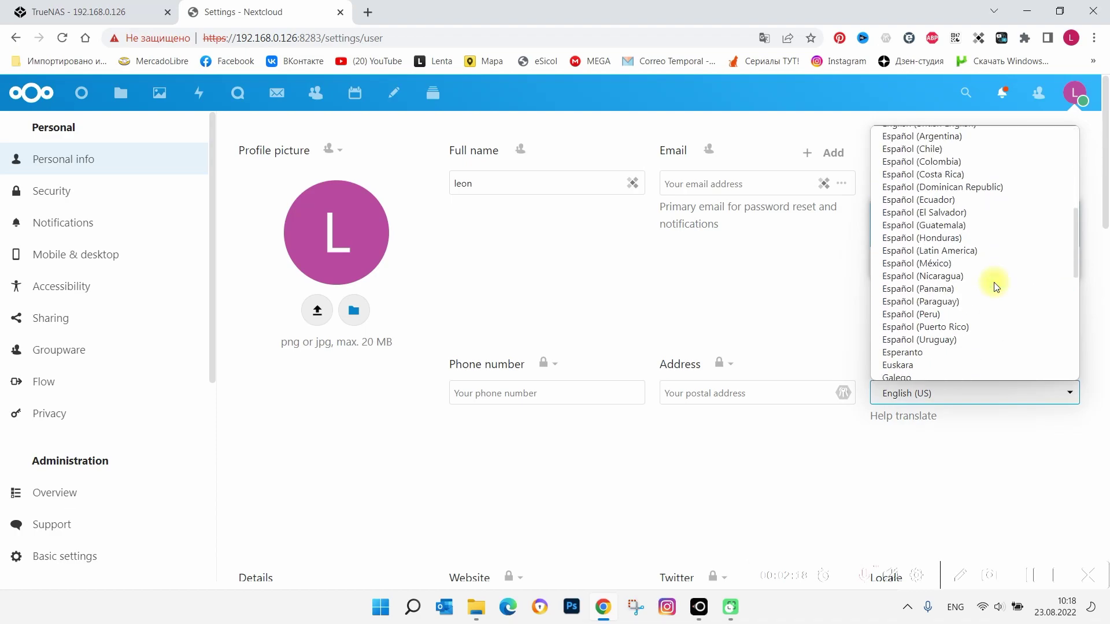
scroll(994, 282, up, 3)
click(967, 280)
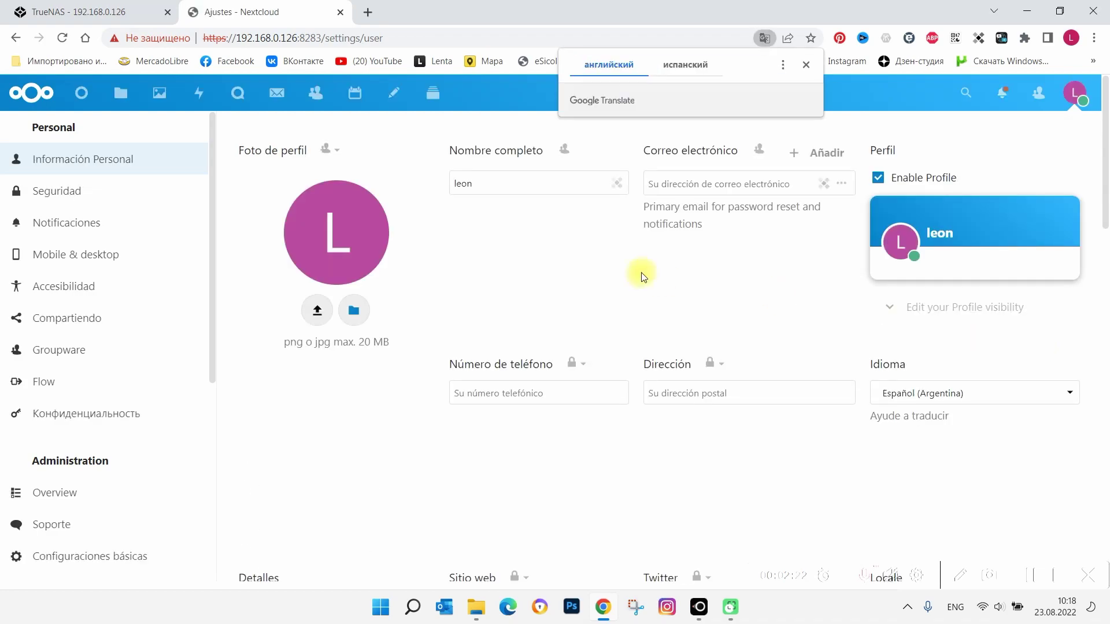
click(601, 299)
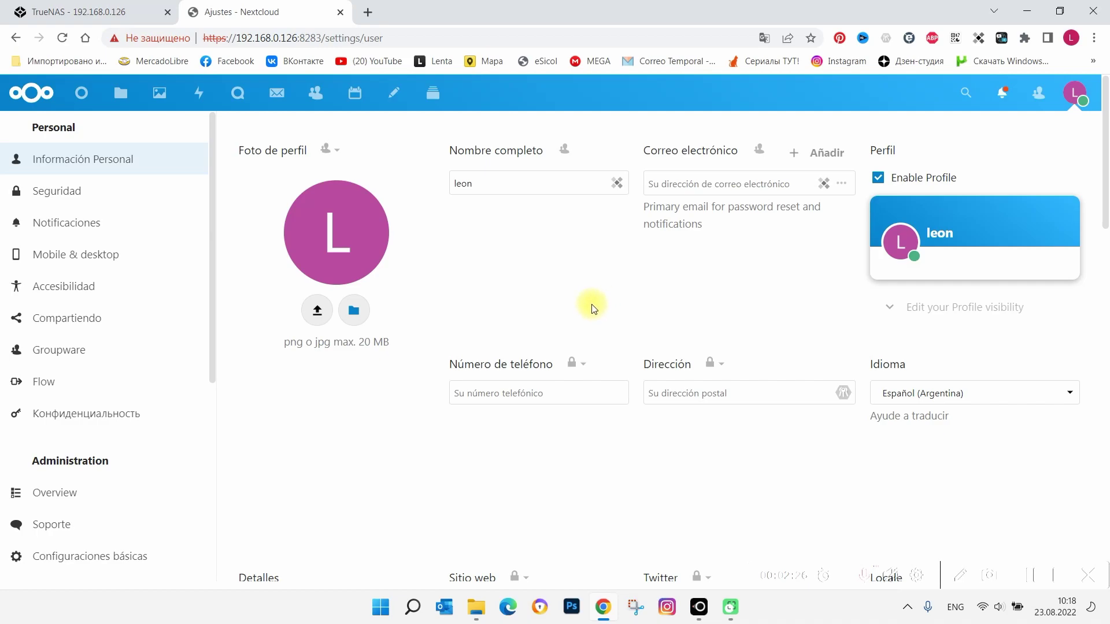
- View the active users in user management and minimize the browser to reach the LetsView phone mirror
click(1081, 100)
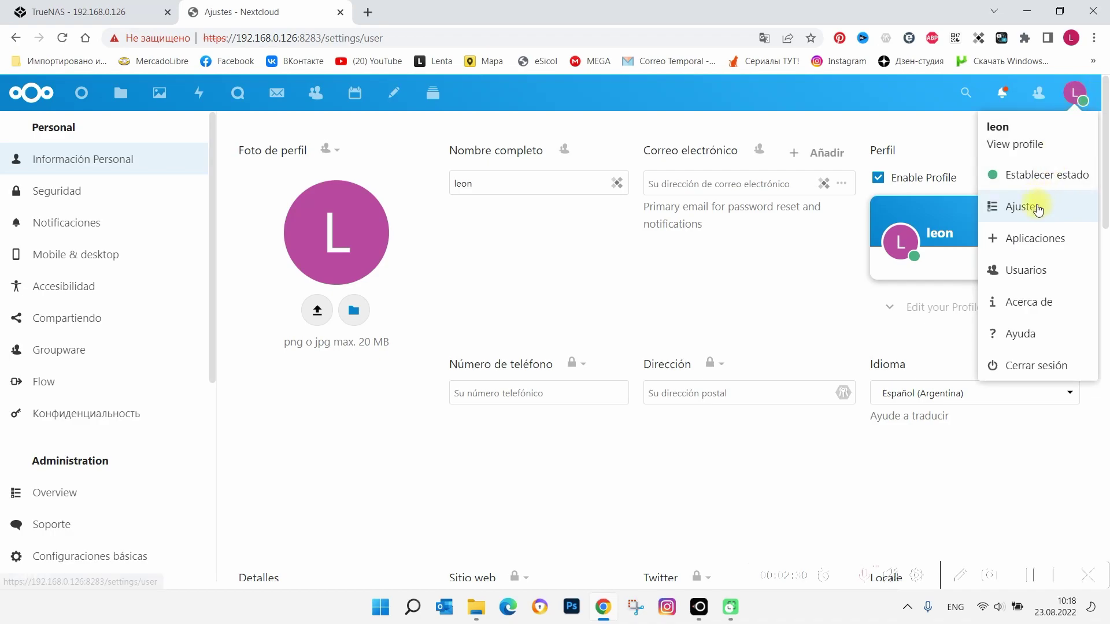
click(1035, 270)
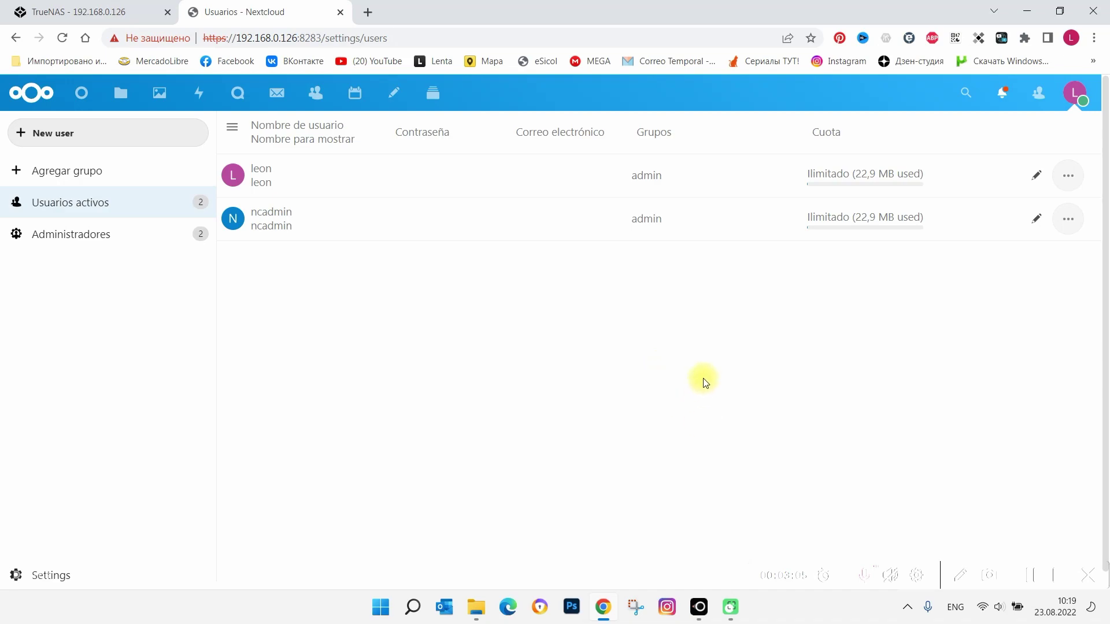
click(1023, 11)
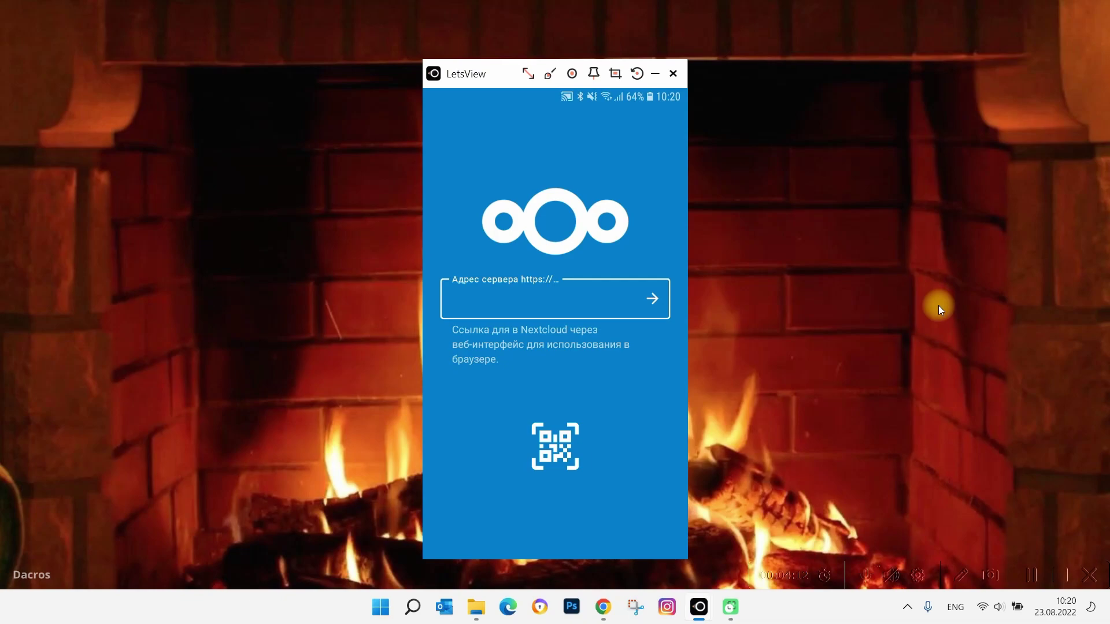
- Switch back to the browser and open the Nextcloud photo gallery
click(603, 607)
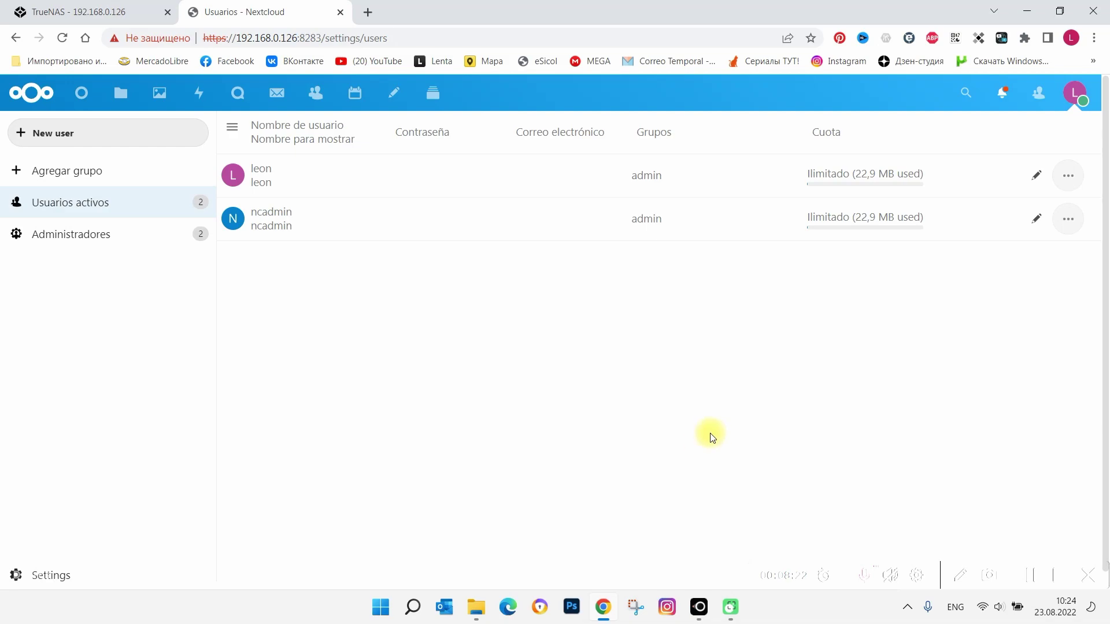
click(159, 91)
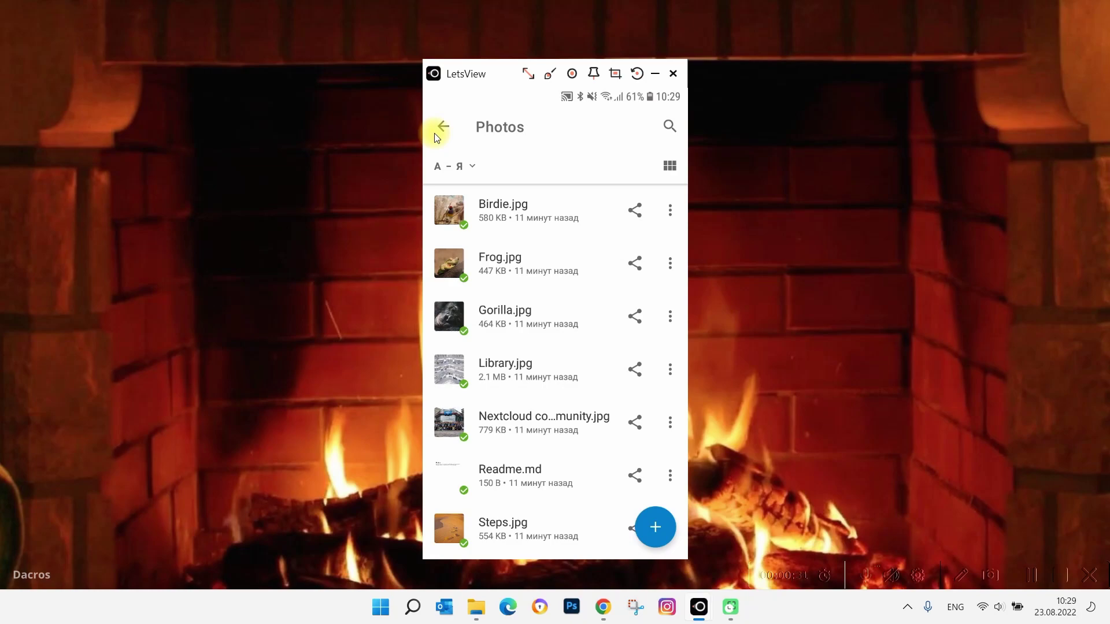
- In the mirrored Nextcloud mobile app, leave the Photos folder and open the app's main navigation
click(436, 136)
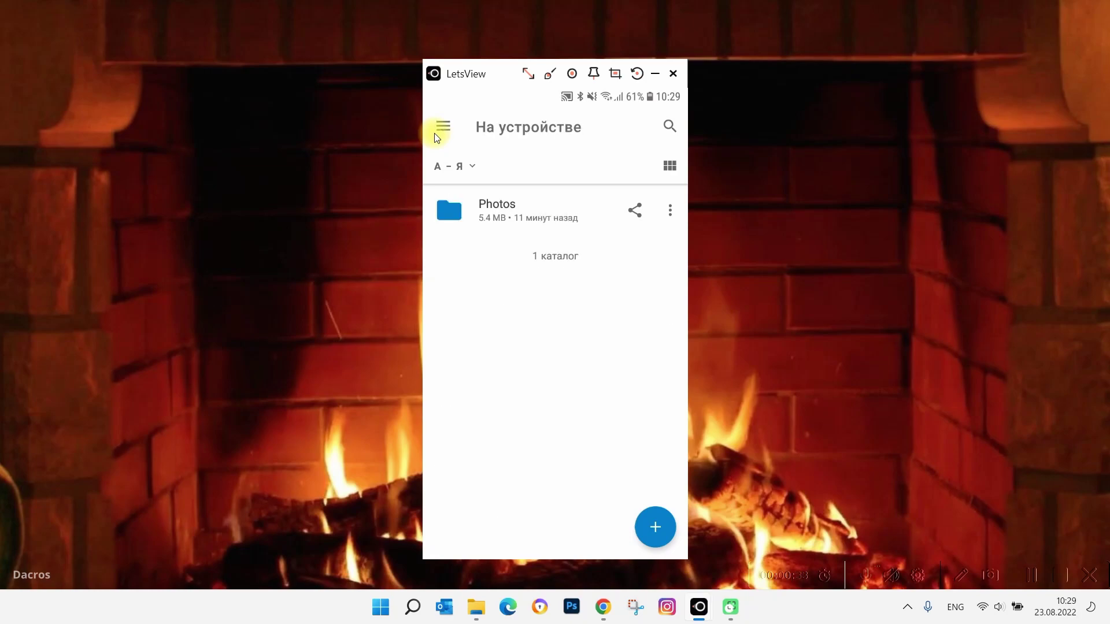
click(434, 133)
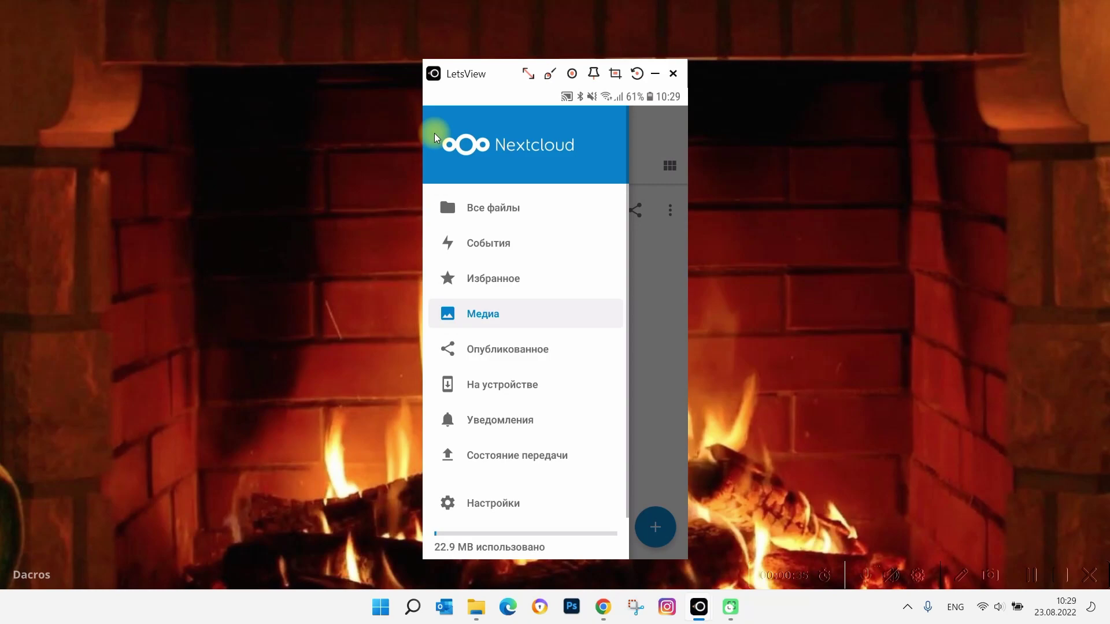